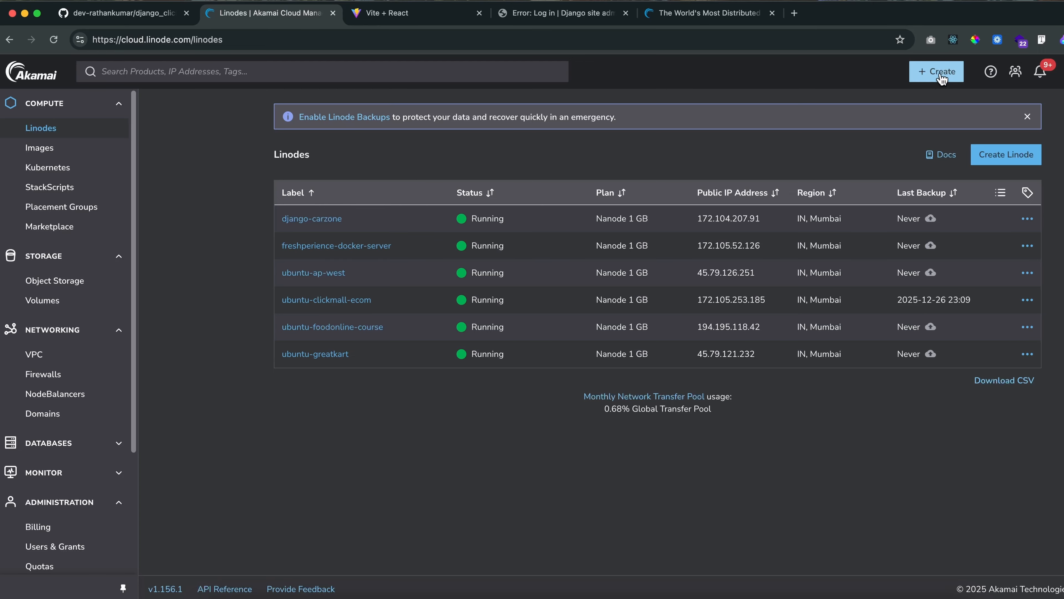
Start creating a new Linode and set its region to IN, Mumbai (ap-west)
click(938, 83)
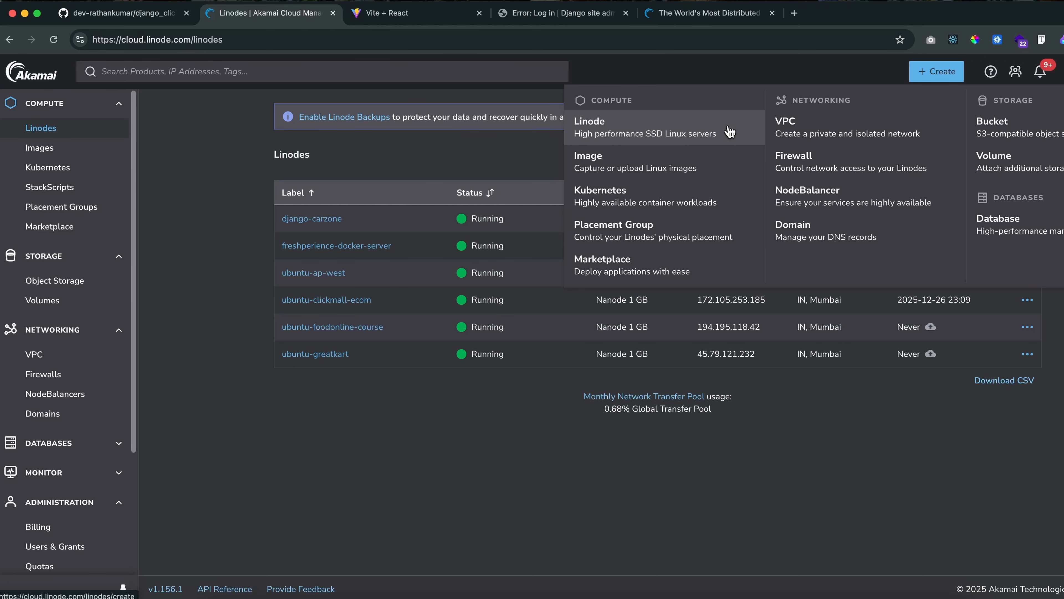
click(720, 134)
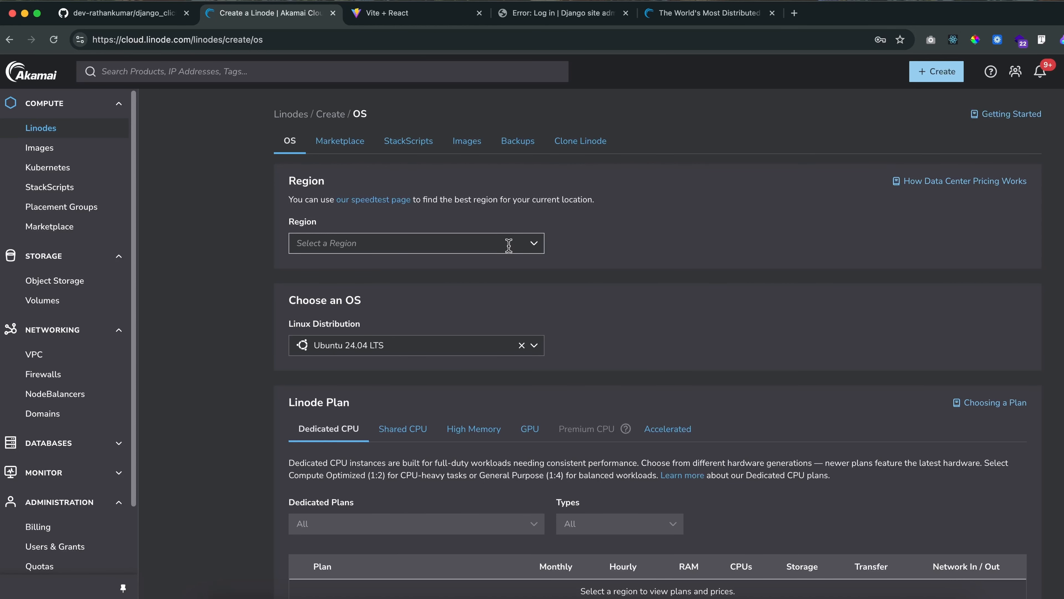
click(393, 247)
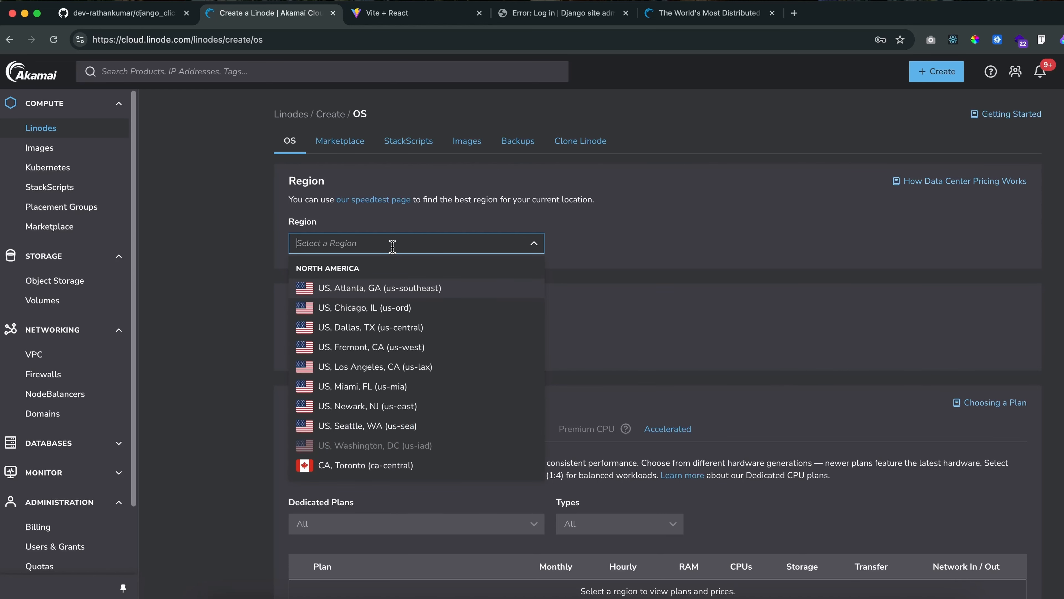
text(mumbai)
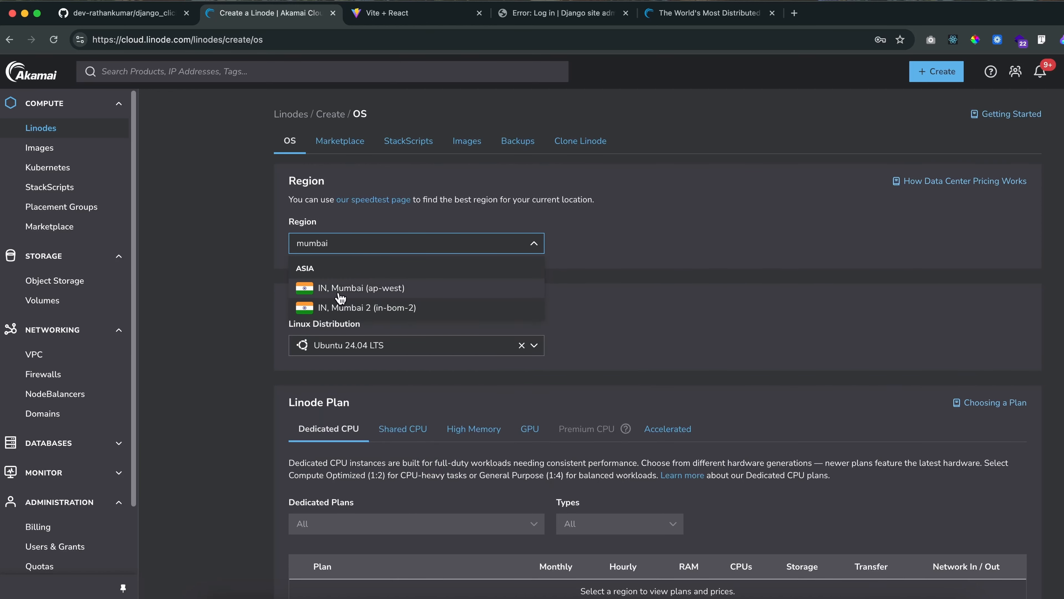
click(414, 290)
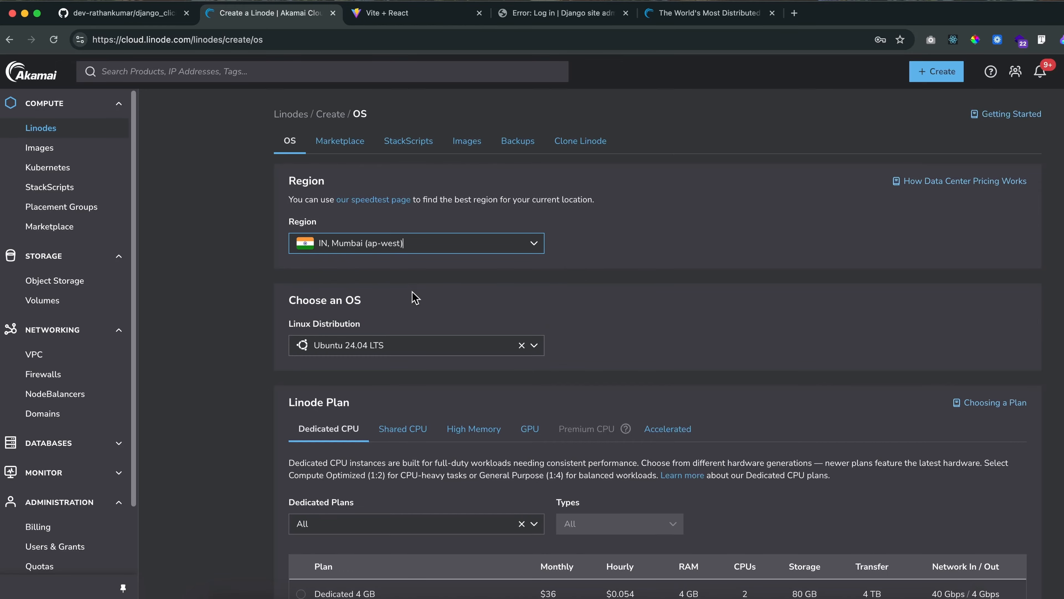
Look through the regions available for the new Linode across North America, Asia and Europe
click(533, 243)
scroll(419, 344, down, 3)
scroll(392, 364, up, 5)
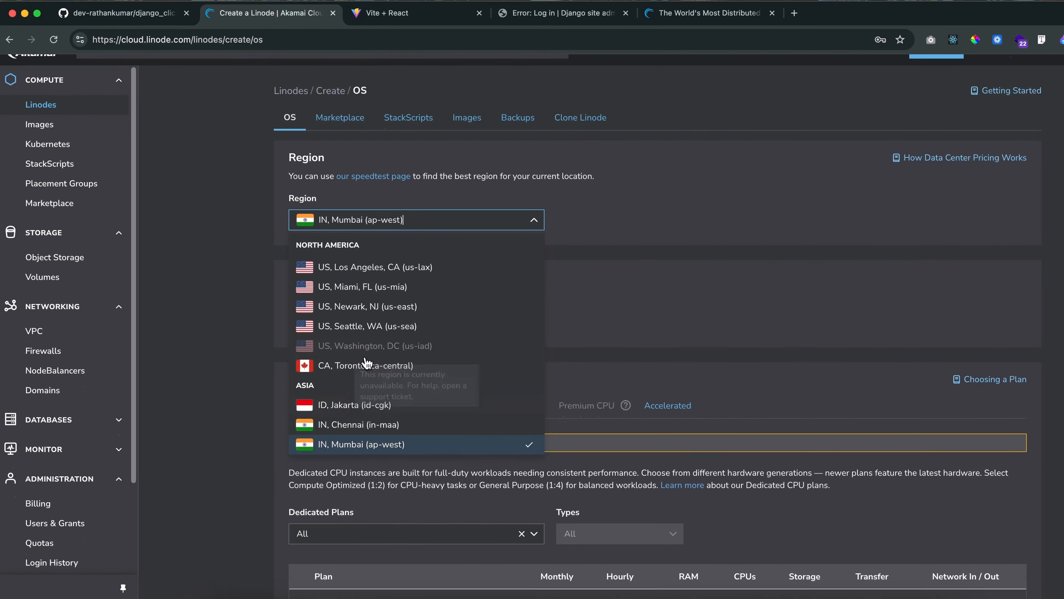
scroll(352, 319, down, 3)
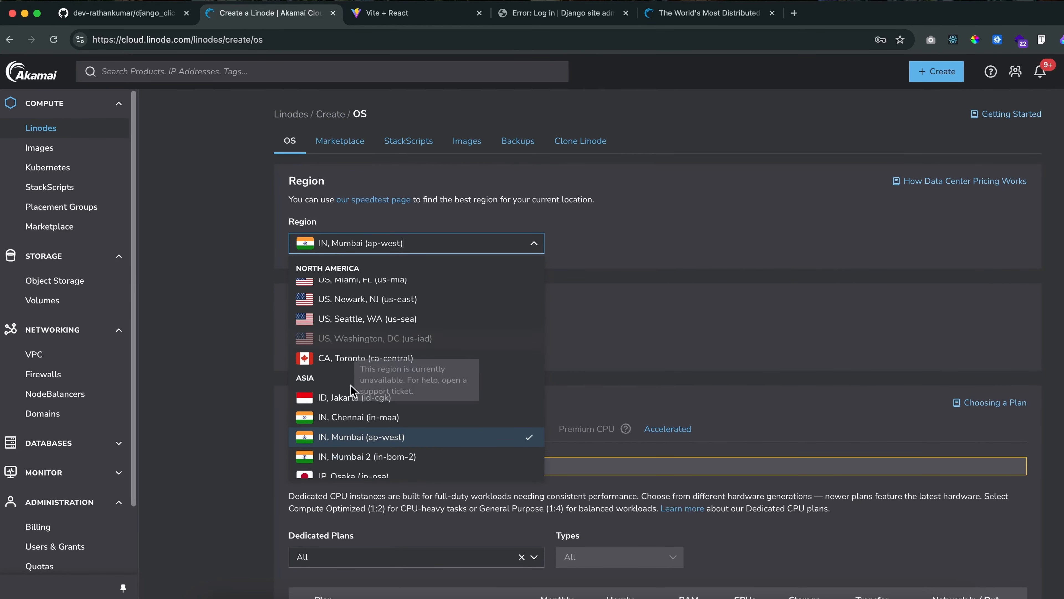
scroll(352, 402, down, 8)
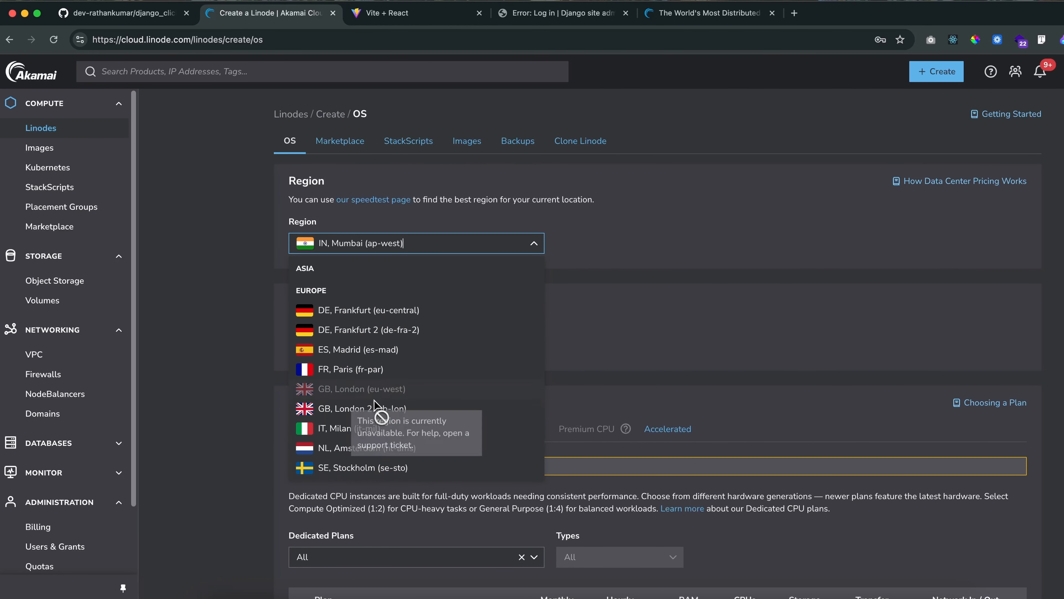
scroll(382, 404, up, 5)
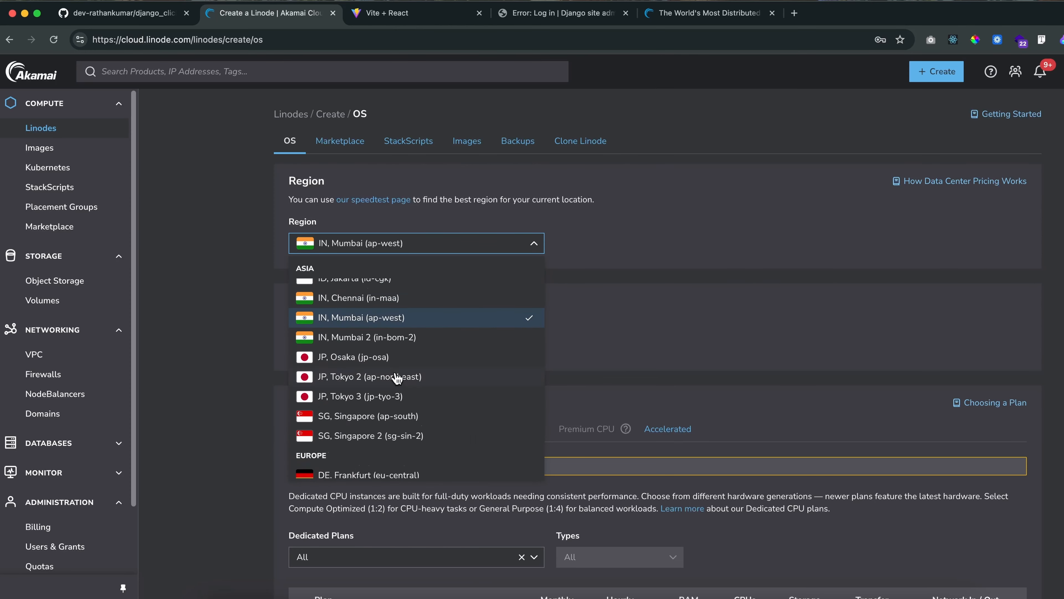
click(627, 263)
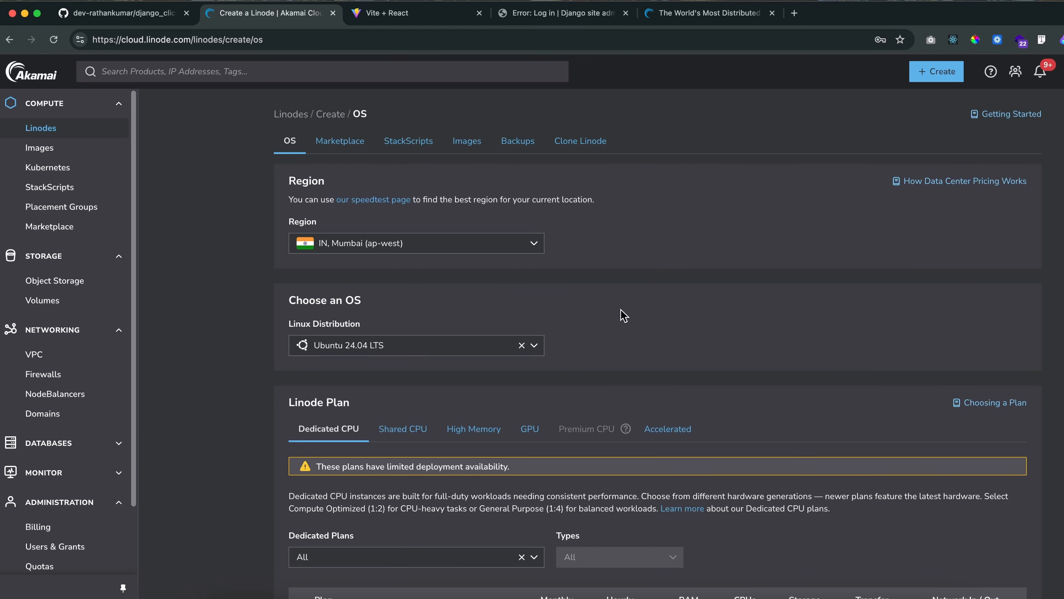
Review the available Linux distributions and check the Ubuntu 24.04 LTS selection
click(535, 348)
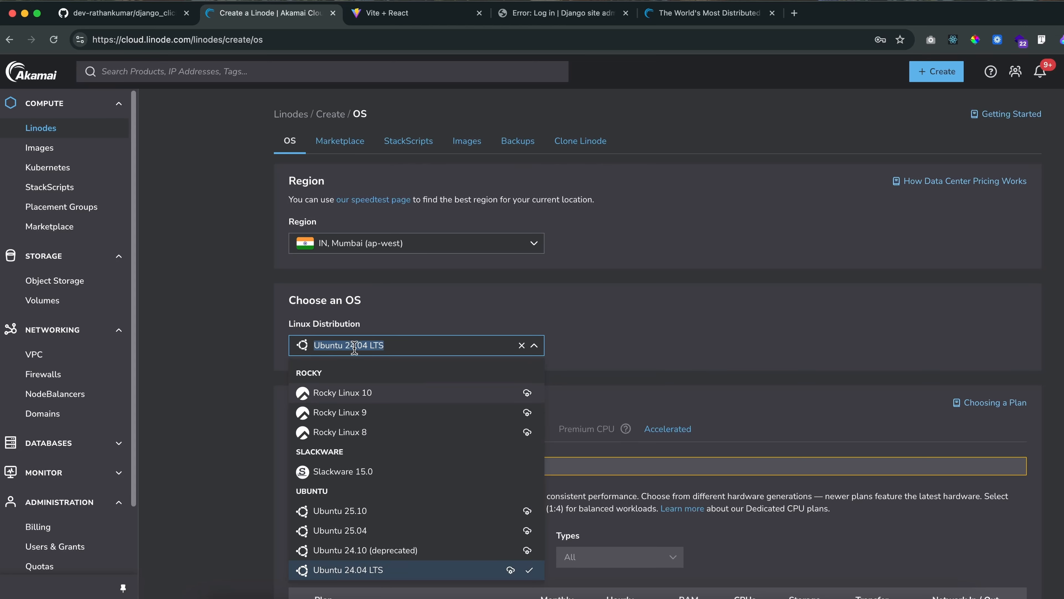
drag(370, 345, 390, 346)
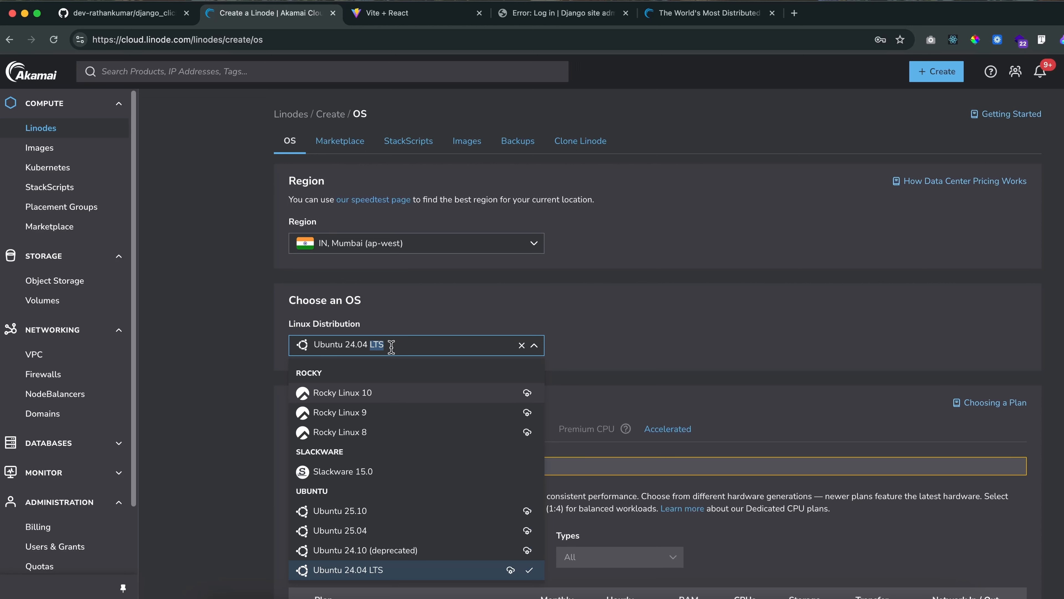
click(618, 349)
scroll(654, 335, down, 3)
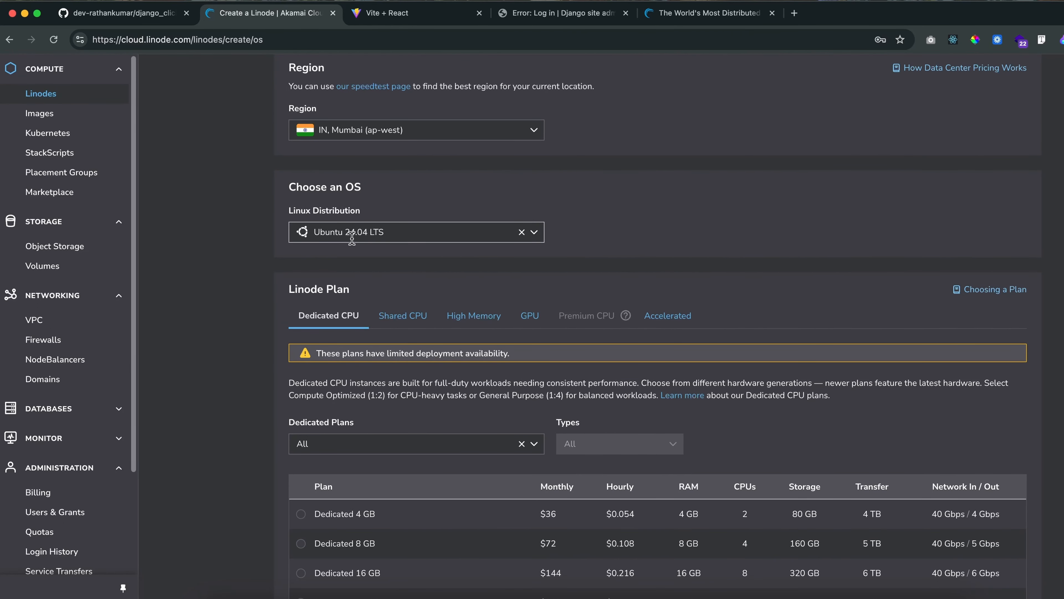
click(535, 233)
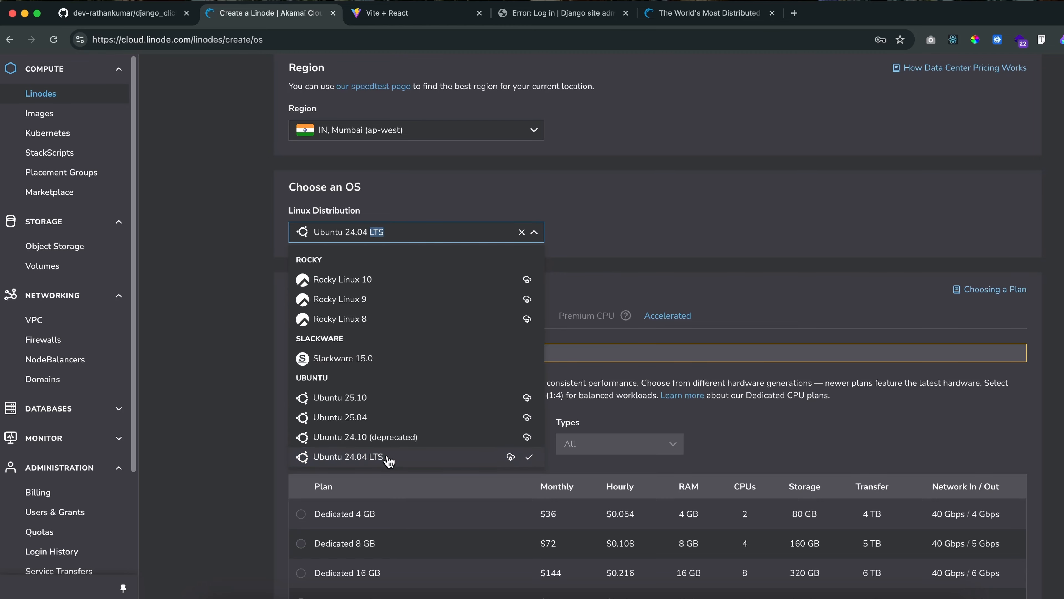
click(604, 234)
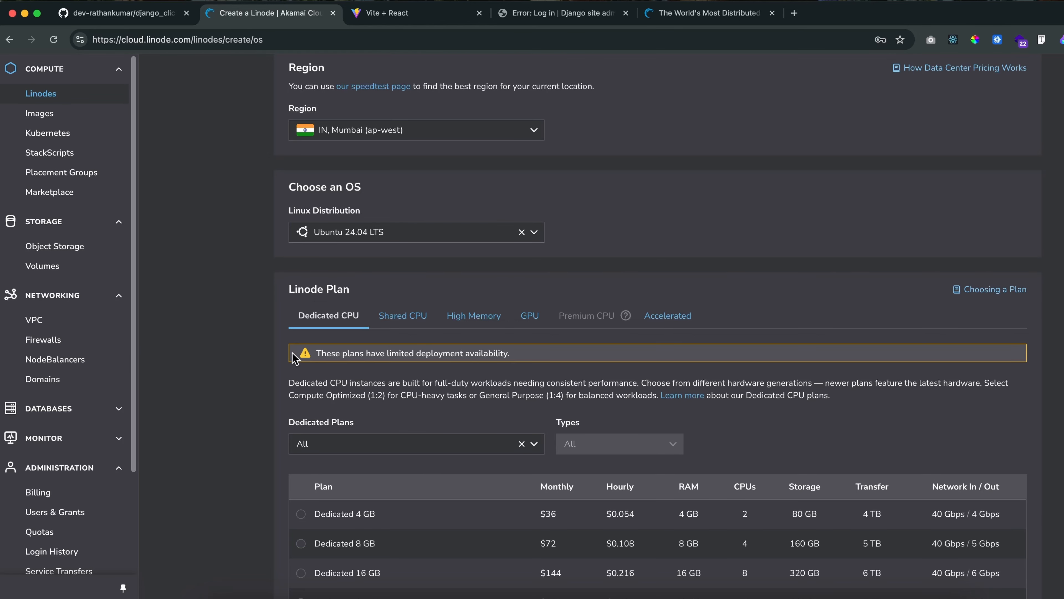
Compare the dedicated and shared CPU plans, and select the Nanode 1 GB shared CPU plan
scroll(319, 314, down, 2)
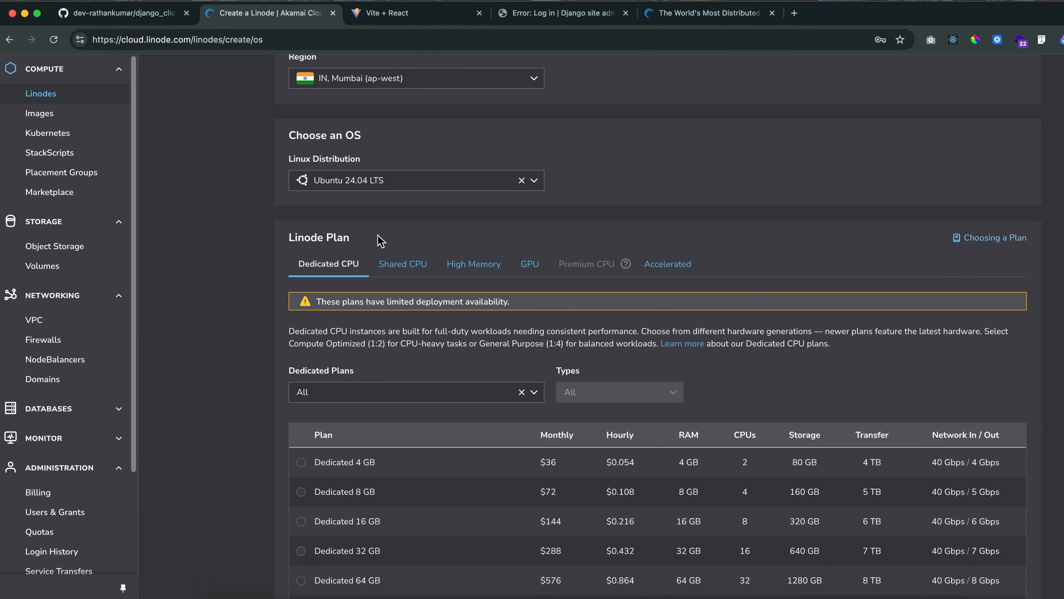
scroll(313, 489, down, 4)
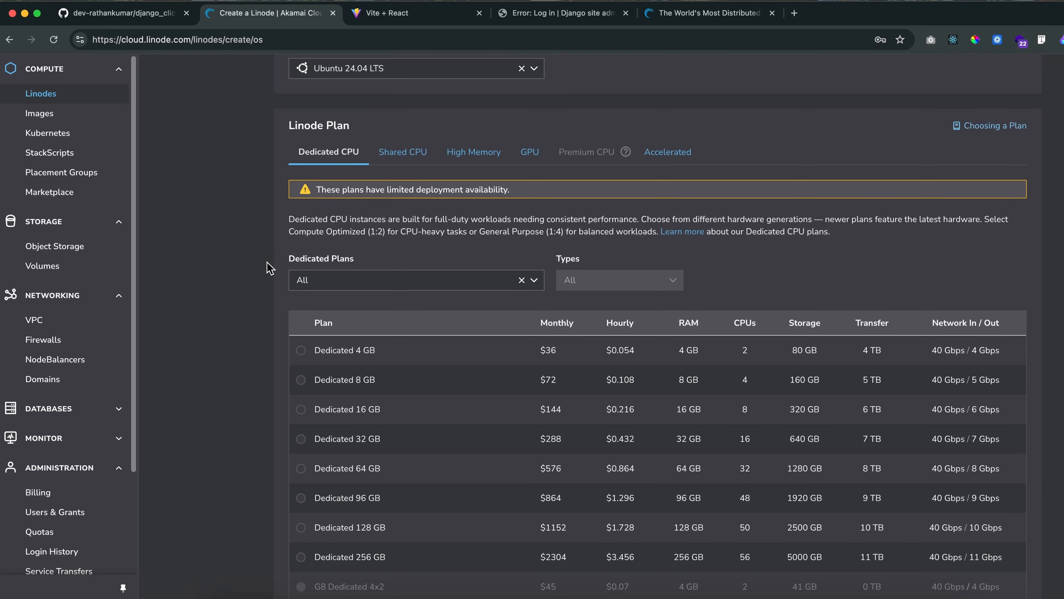
scroll(268, 268, up, 4)
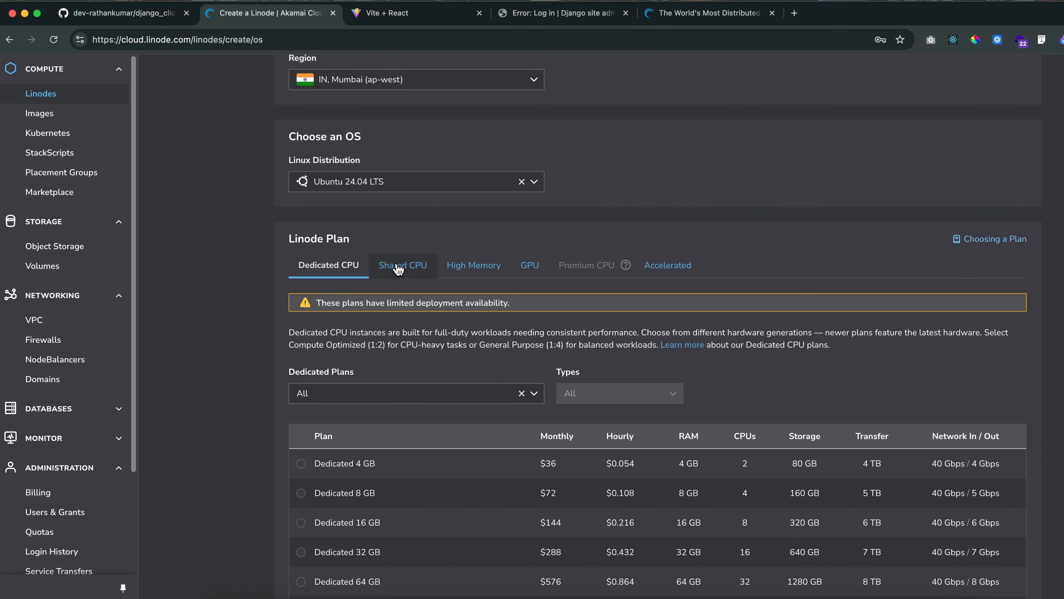
click(427, 272)
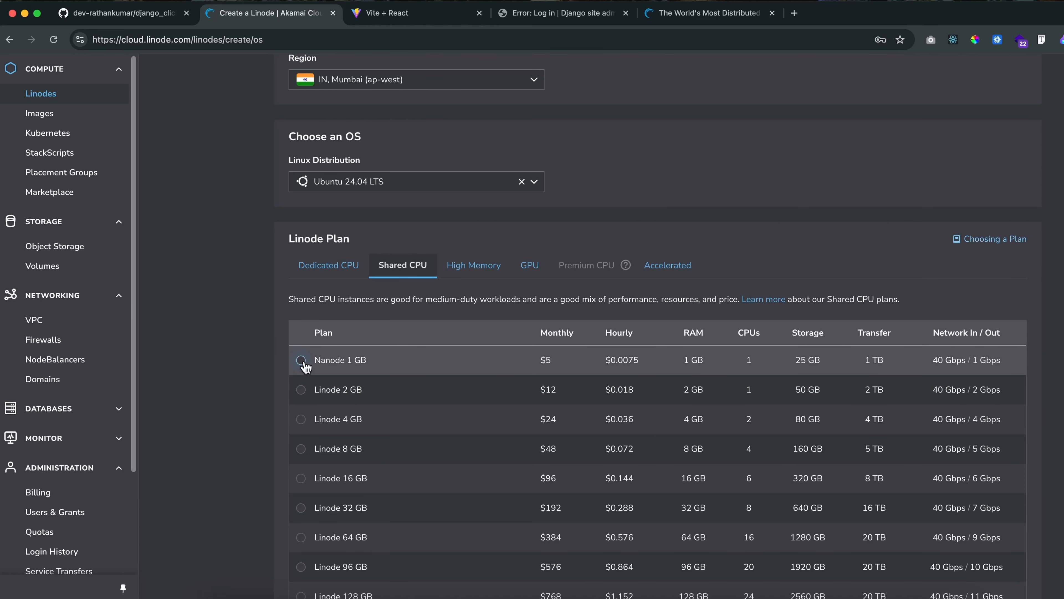
drag(341, 360, 382, 368)
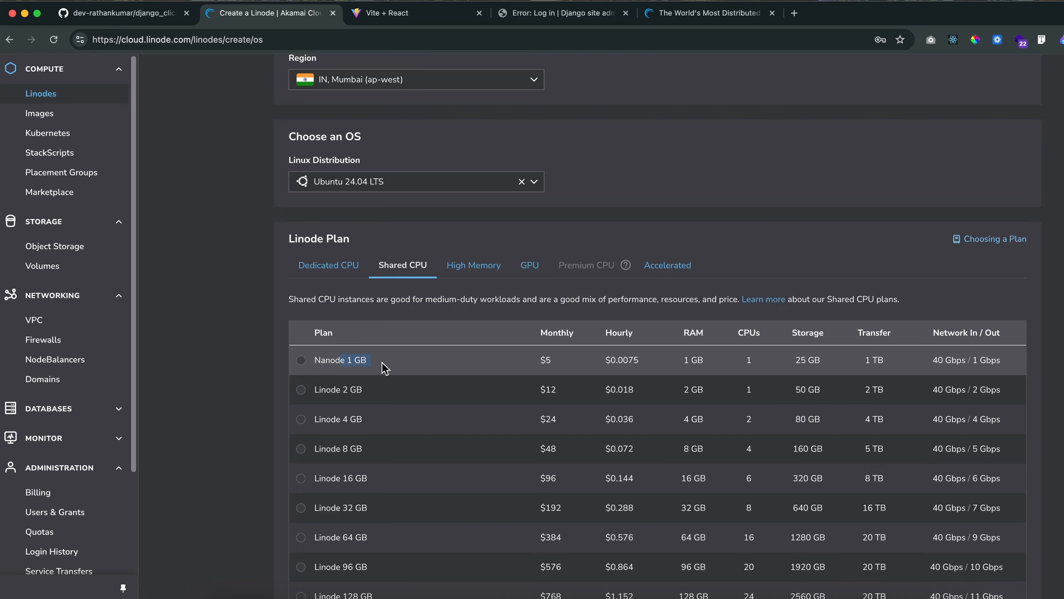
click(345, 361)
drag(539, 359, 554, 362)
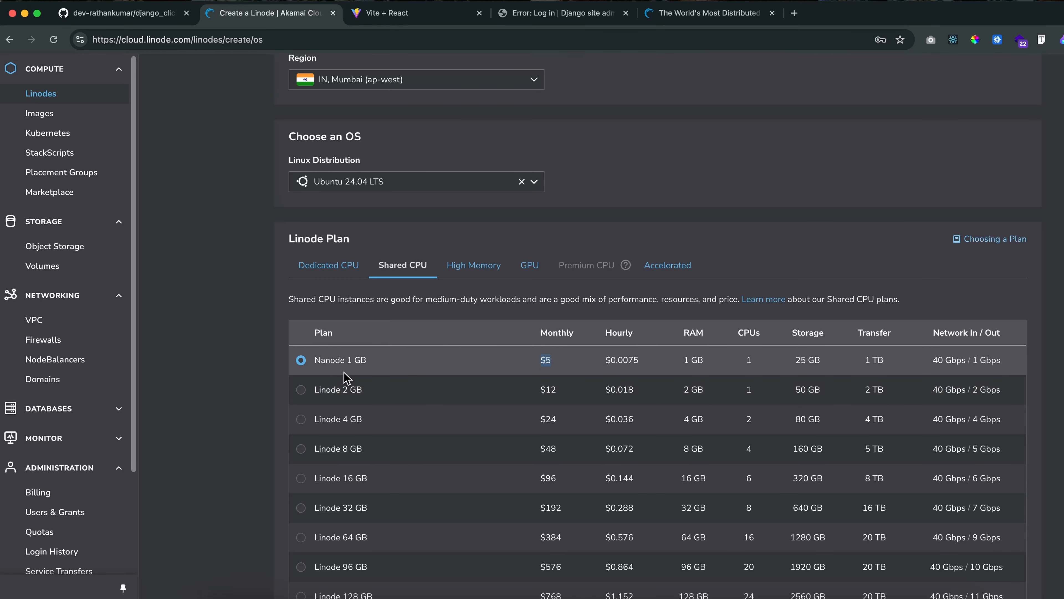
click(323, 357)
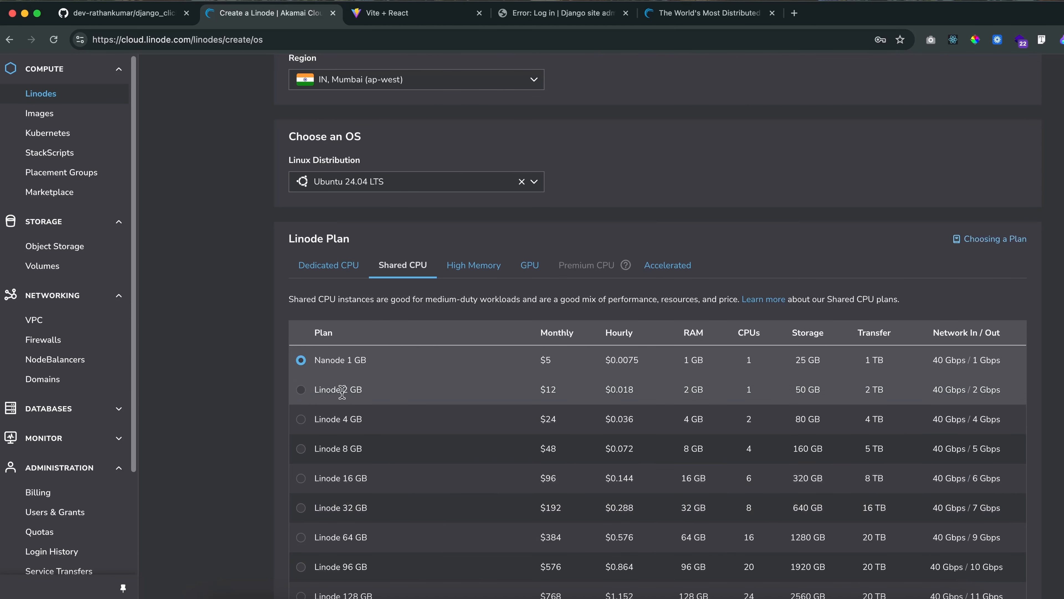
click(330, 268)
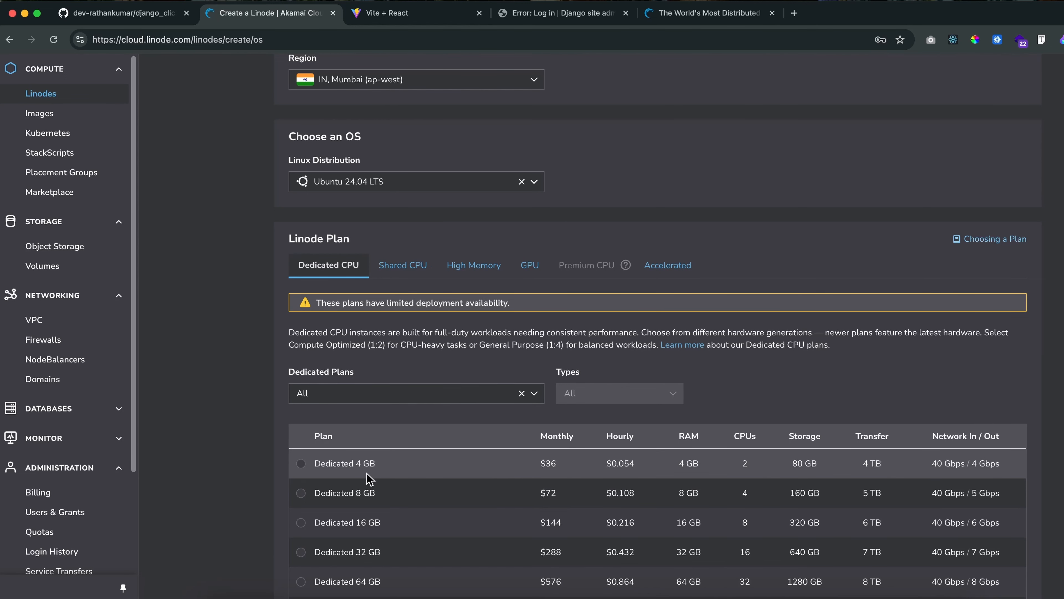
click(408, 267)
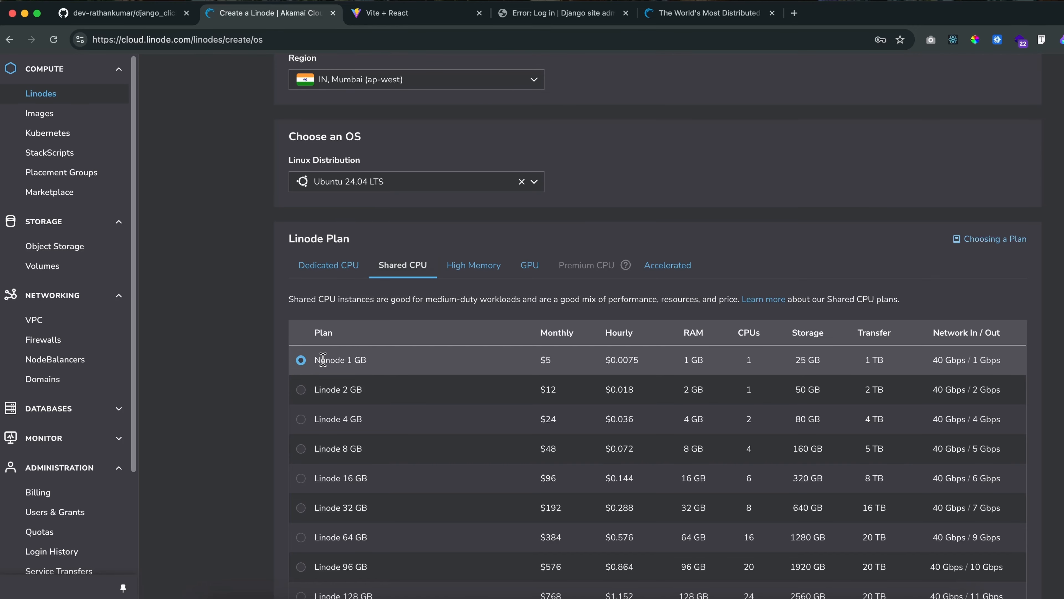
Replace the default Linode label with clickmart_auto_deploy
scroll(262, 409, down, 3)
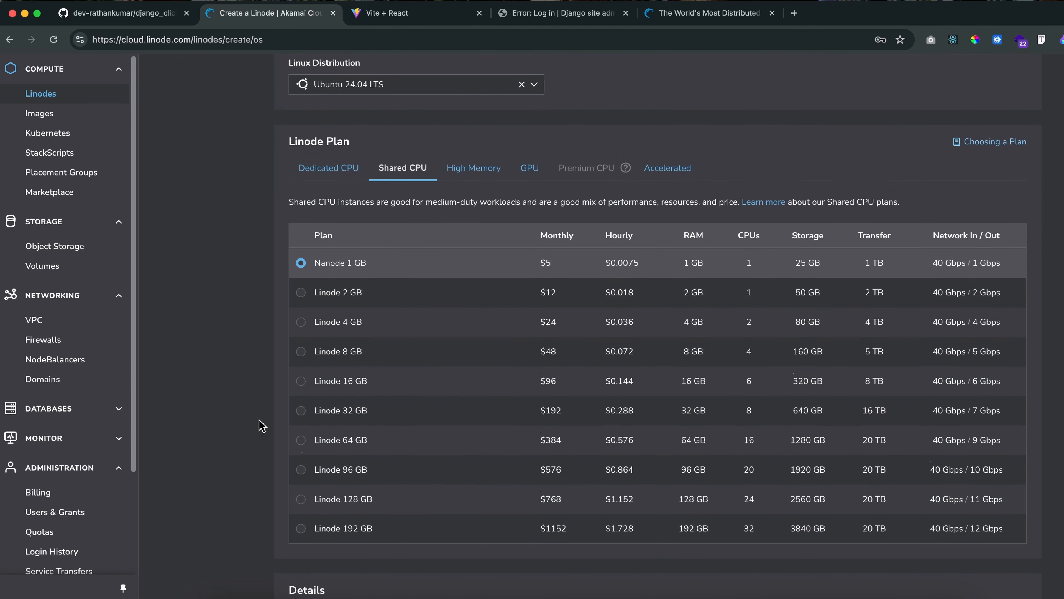
scroll(235, 473, down, 6)
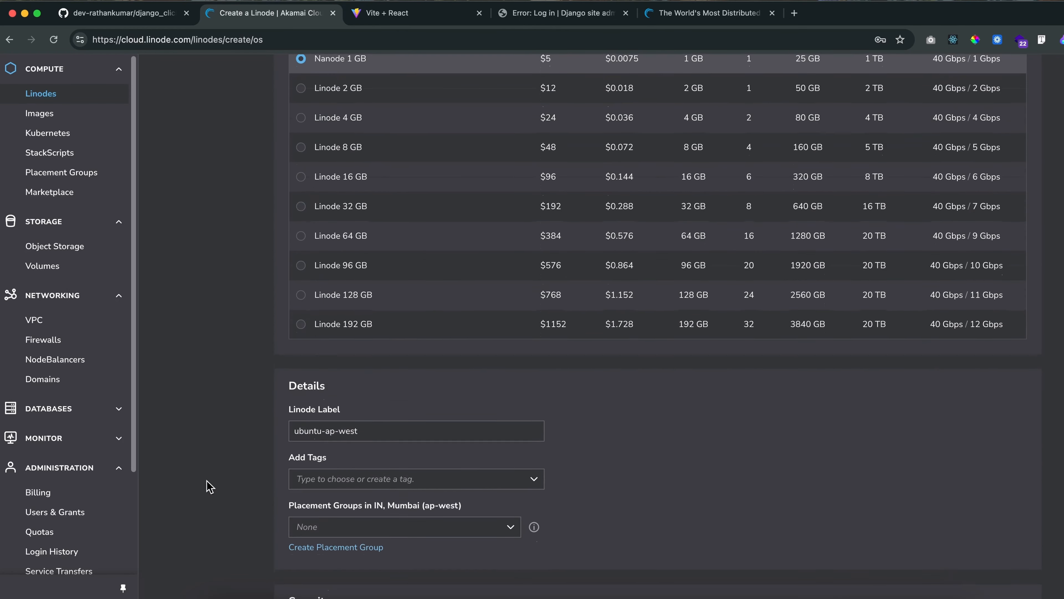
triple_click(370, 403)
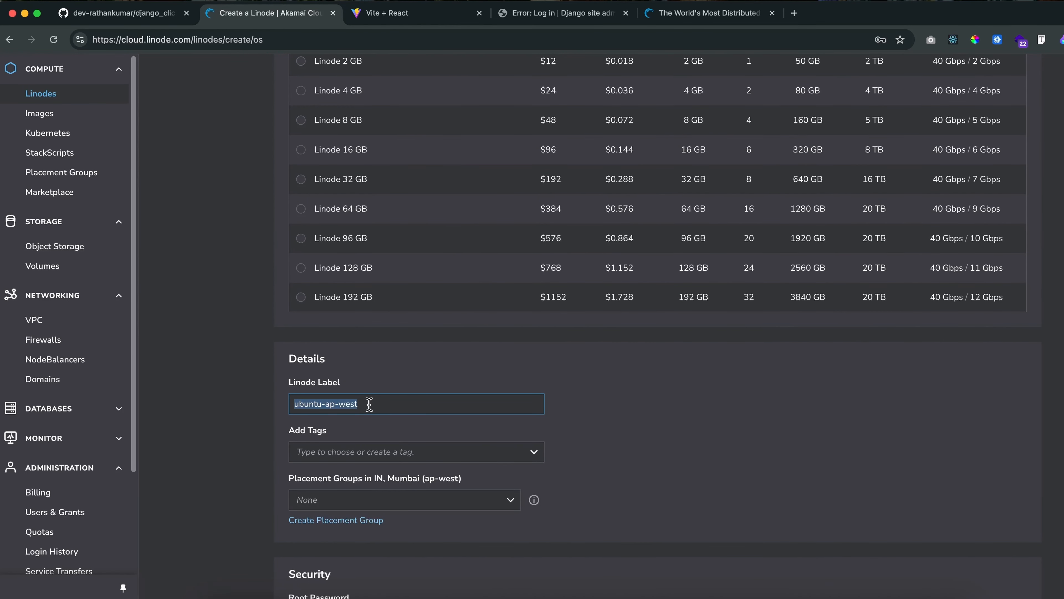
key(BackSpace)
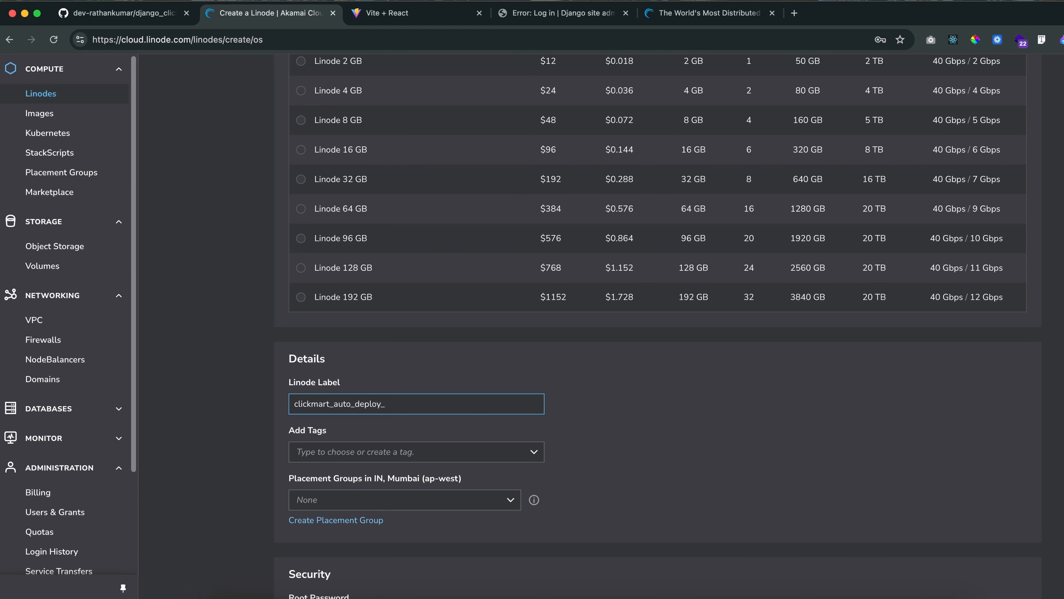
click(606, 416)
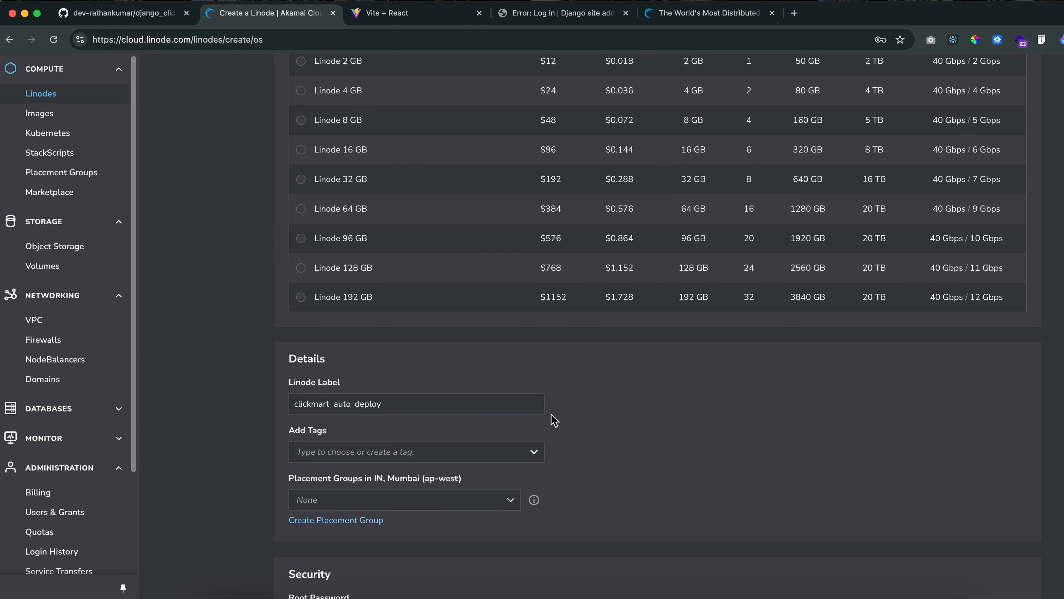
click(472, 407)
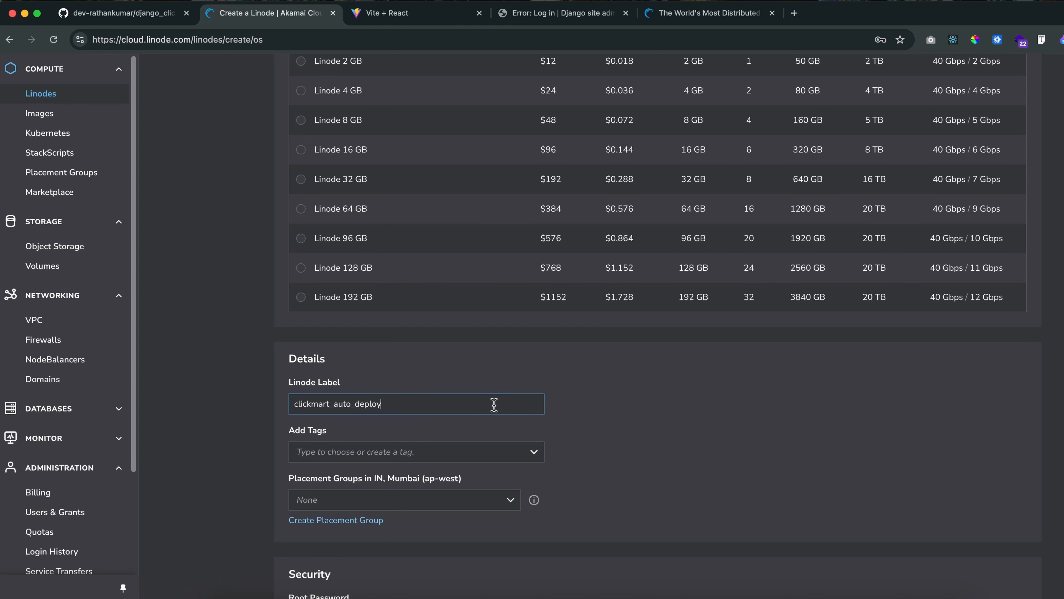
Enter a root password for the new Linode in the security settings and check its strength rating
scroll(622, 456, down, 2)
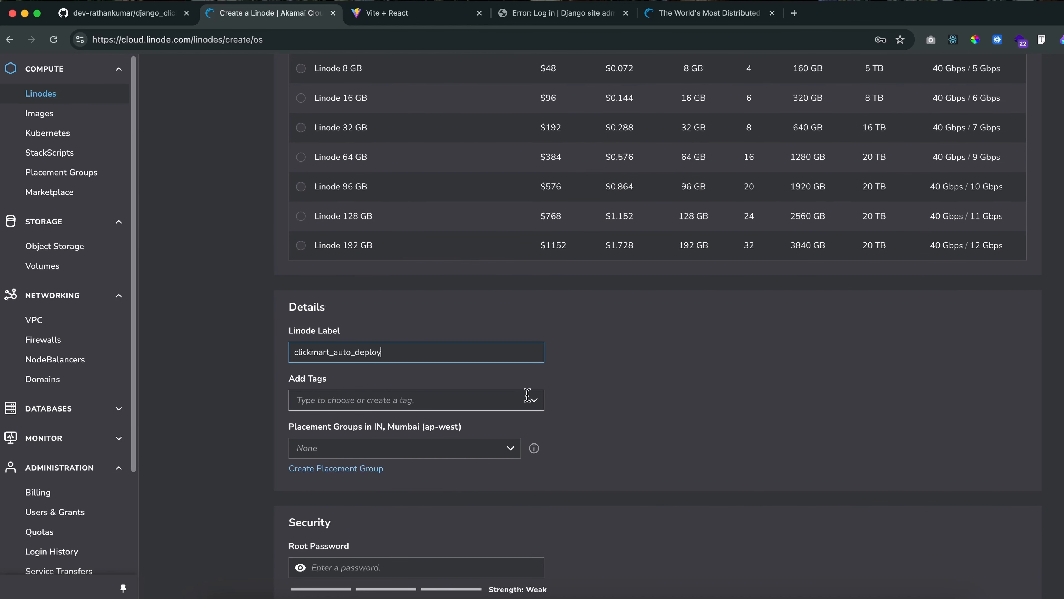
scroll(571, 406, down, 7)
scroll(589, 438, down, 2)
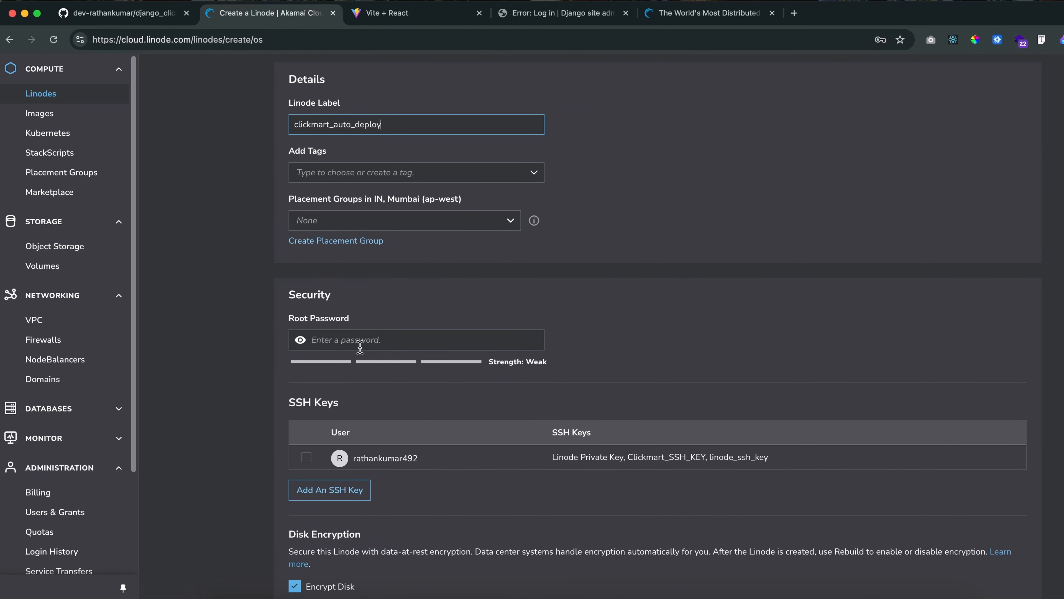
click(339, 339)
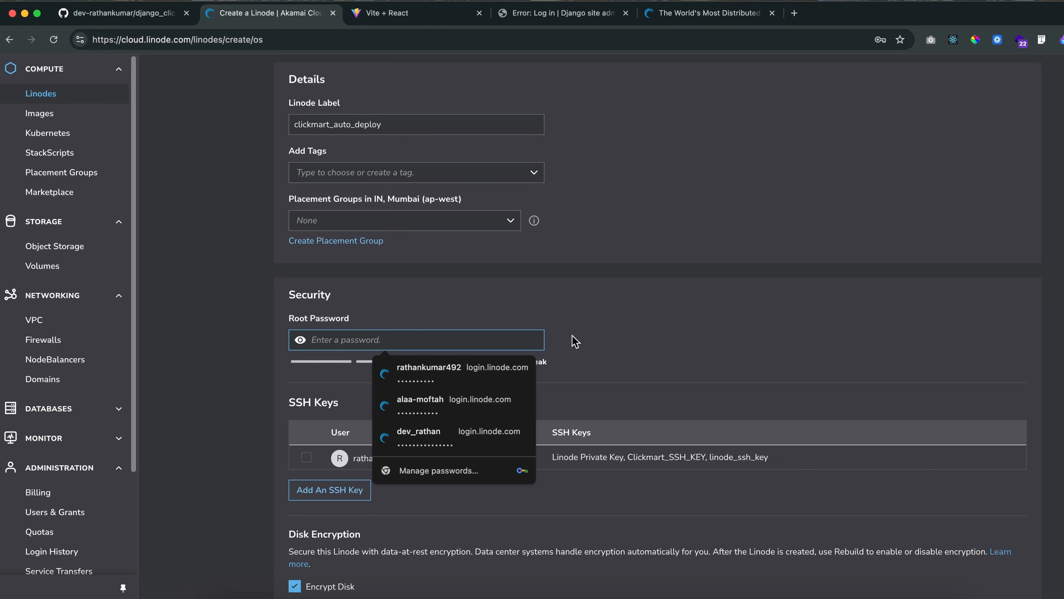
text(•••••••••)
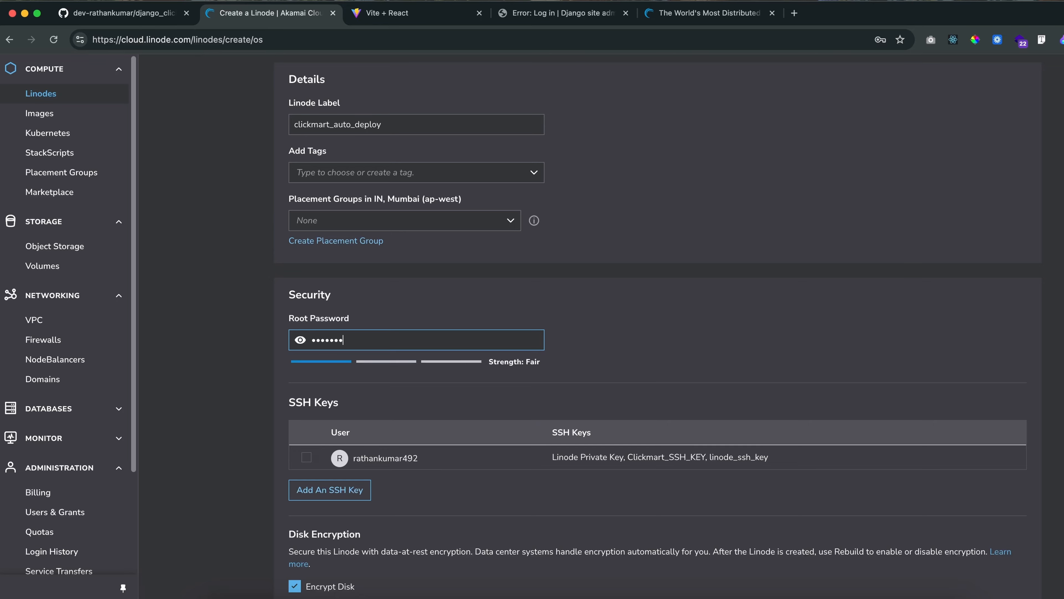
text(••••)
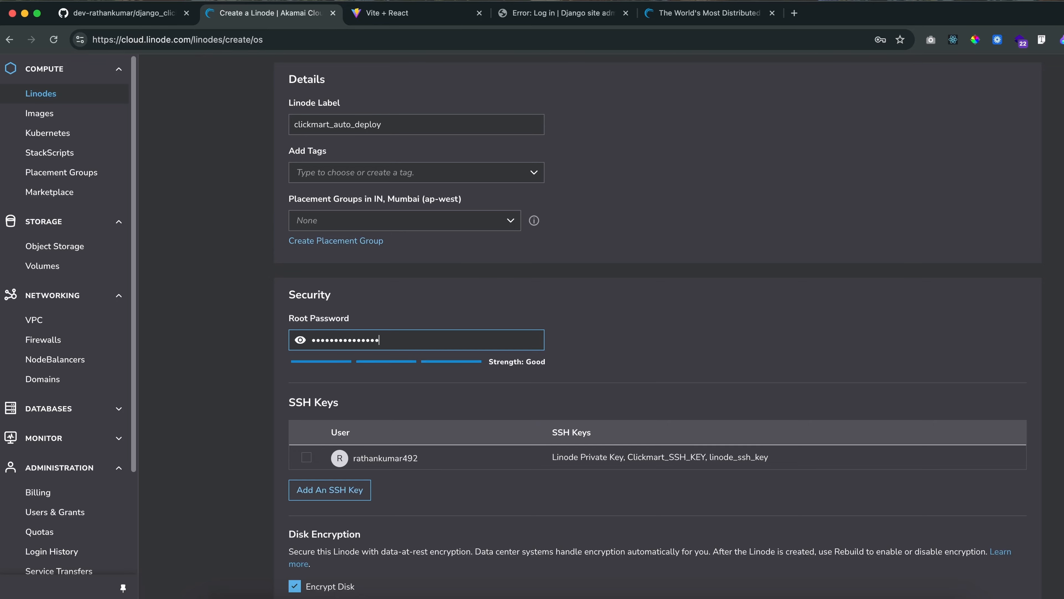
drag(523, 362, 548, 363)
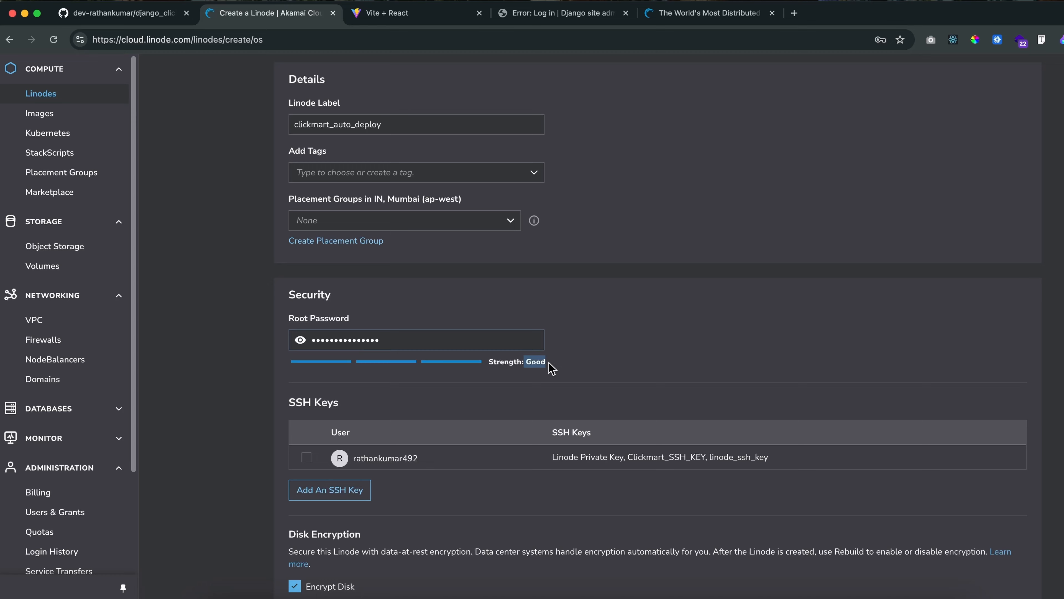
Re-enter the root password for the new Linode in the security settings
click(656, 362)
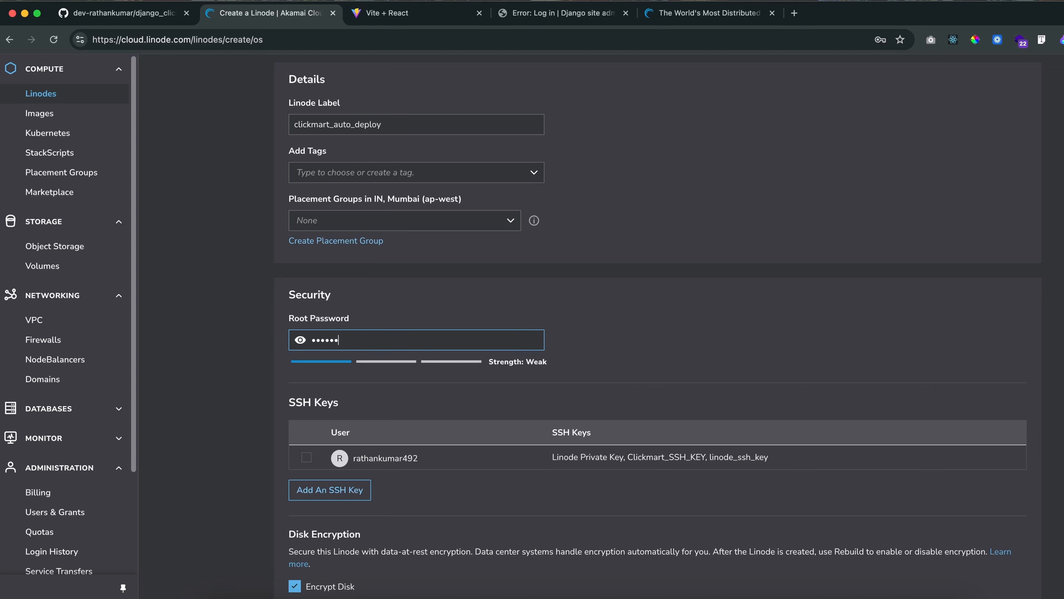
text(••••••)
text(••)
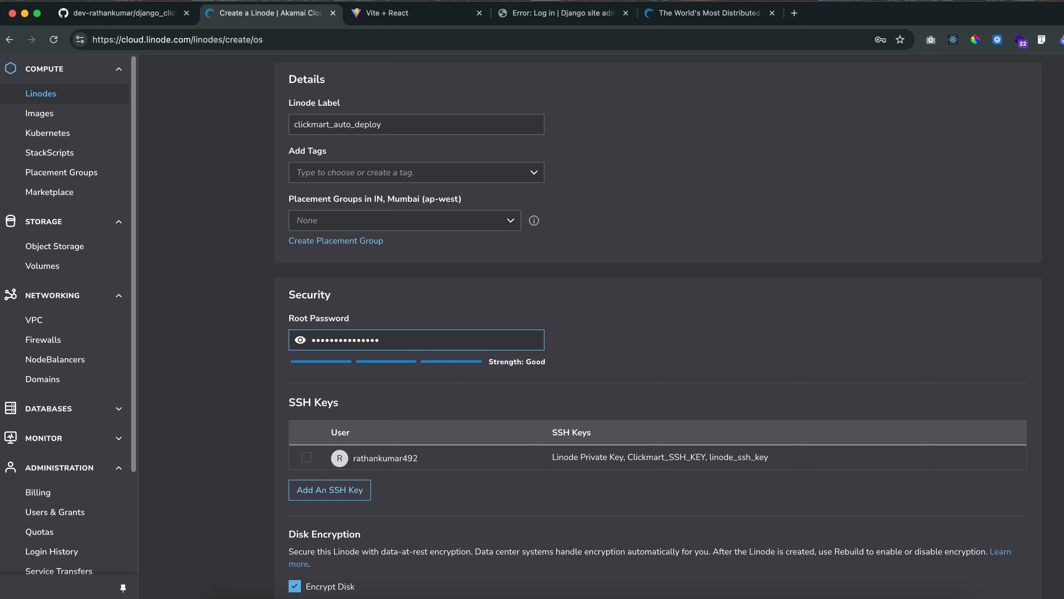
click(623, 347)
Open the form for adding a new SSH key to the Linode, ready for the public key
scroll(527, 428, down, 1)
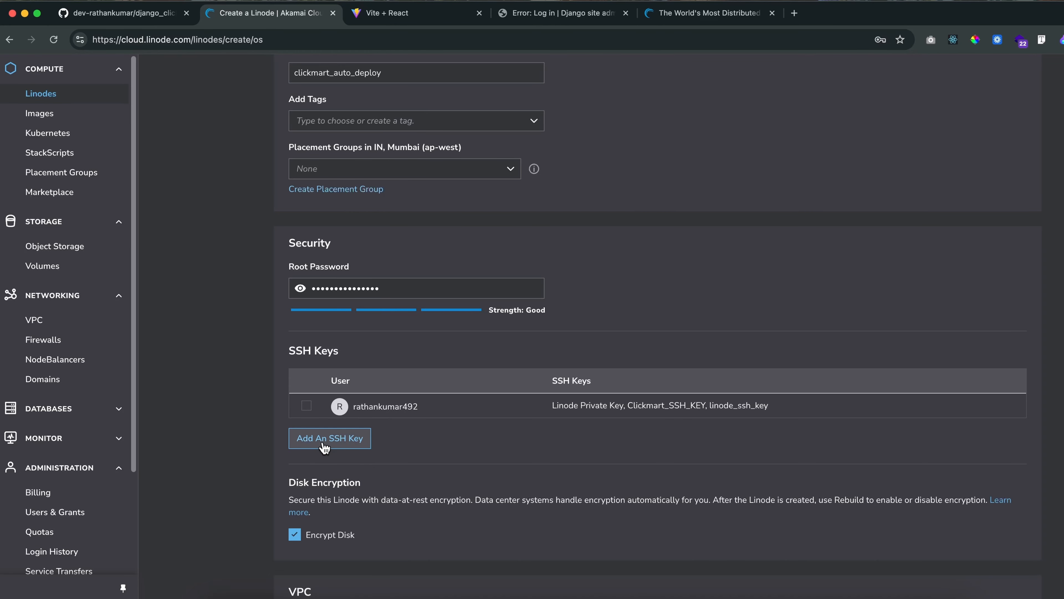
click(328, 443)
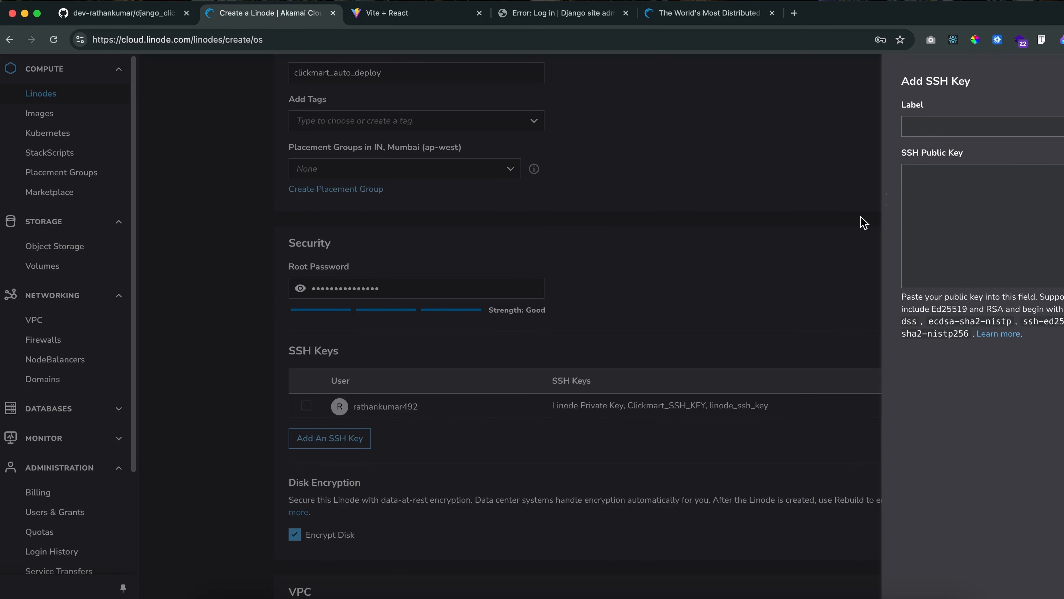
click(924, 185)
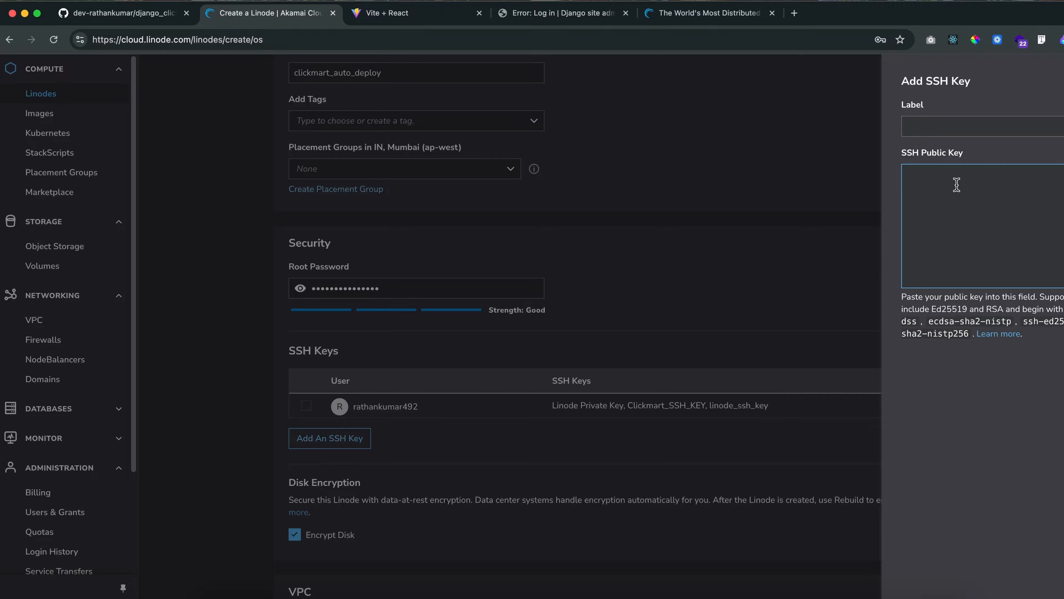
Switch to the GitHub README and review its local commands for listing and generating SSH keys
click(143, 19)
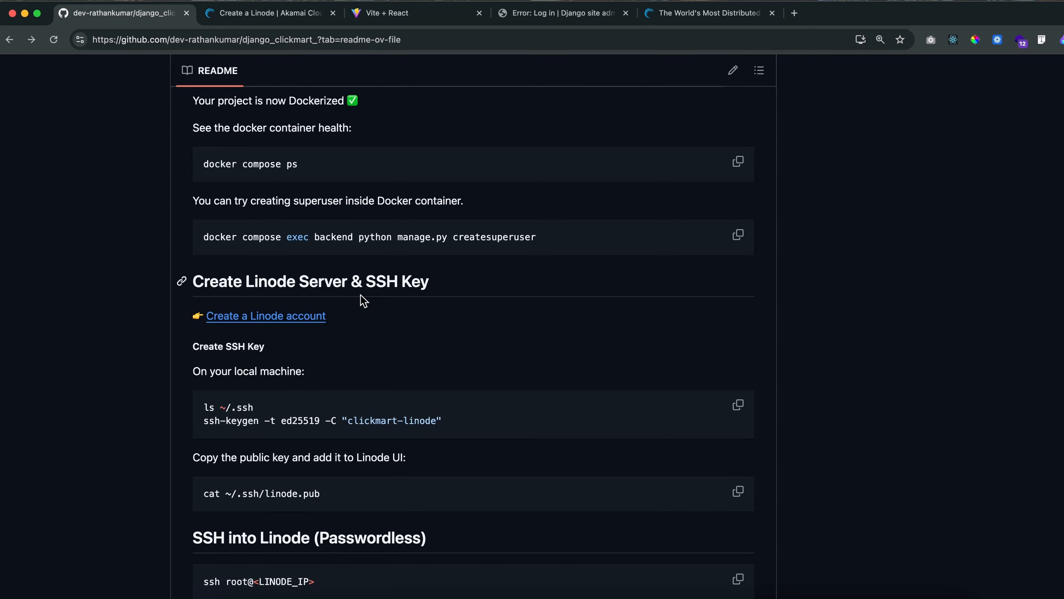
scroll(293, 395, down, 3)
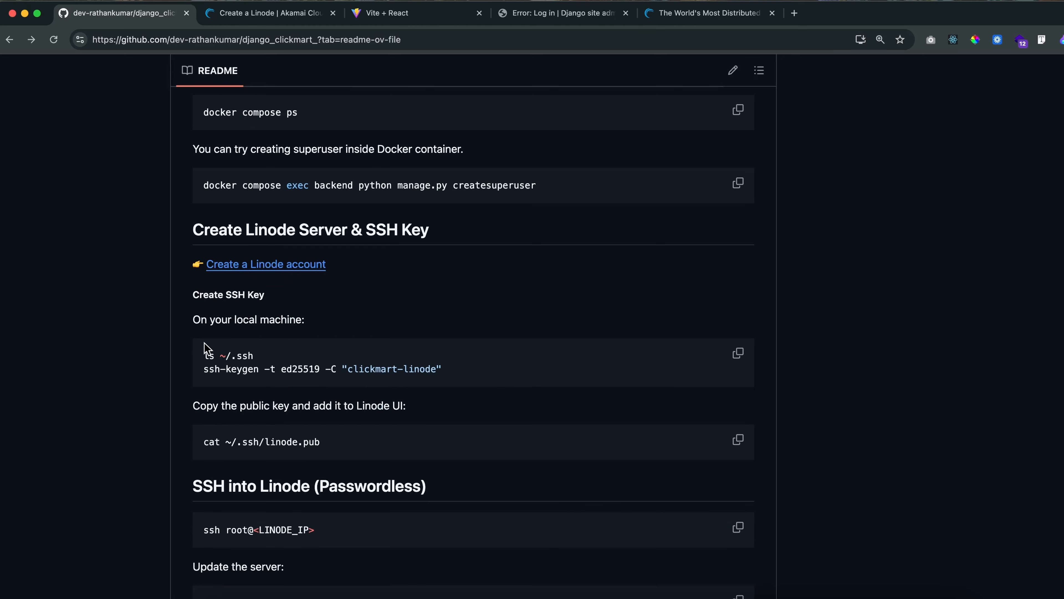
drag(203, 355, 274, 360)
click(275, 362)
drag(232, 355, 491, 372)
click(285, 357)
click(270, 358)
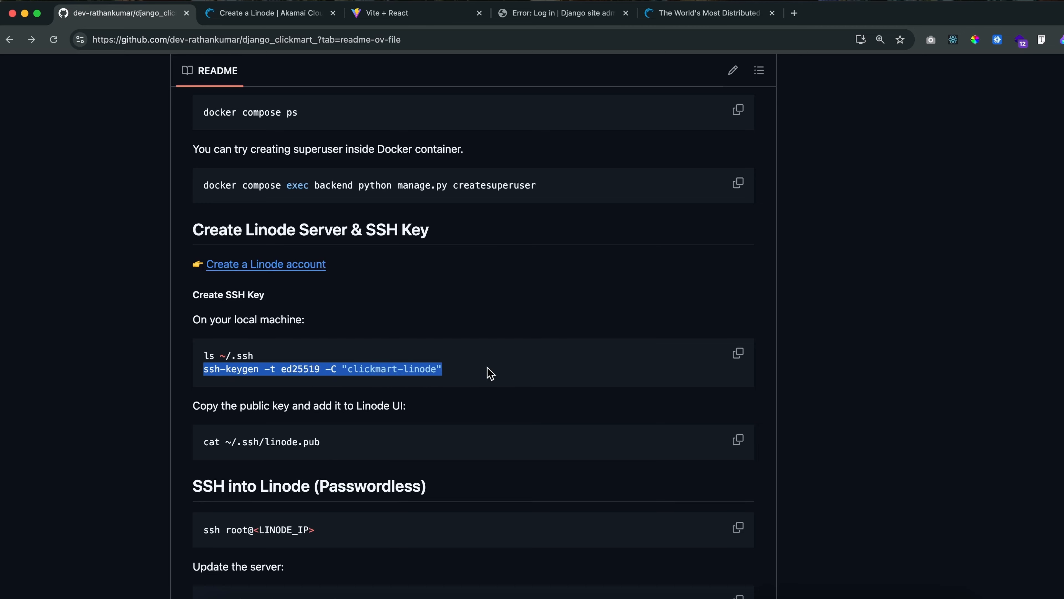
click(394, 368)
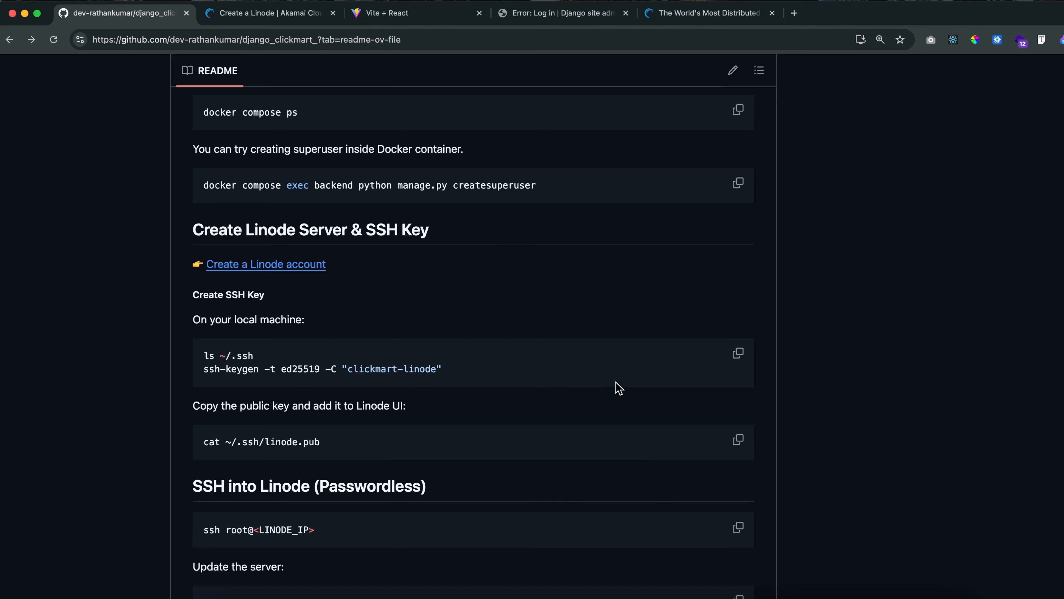
Open Terminal beside the README and list the existing key files with ls ~/.ssh
key(super+space)
text(term)
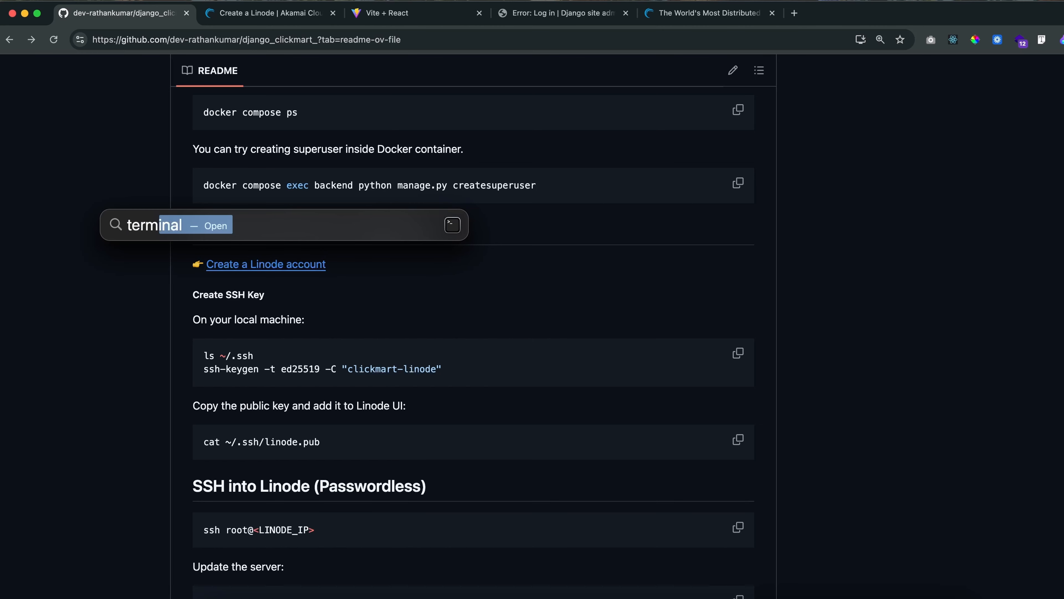
key(Return)
drag(421, 67, 757, 125)
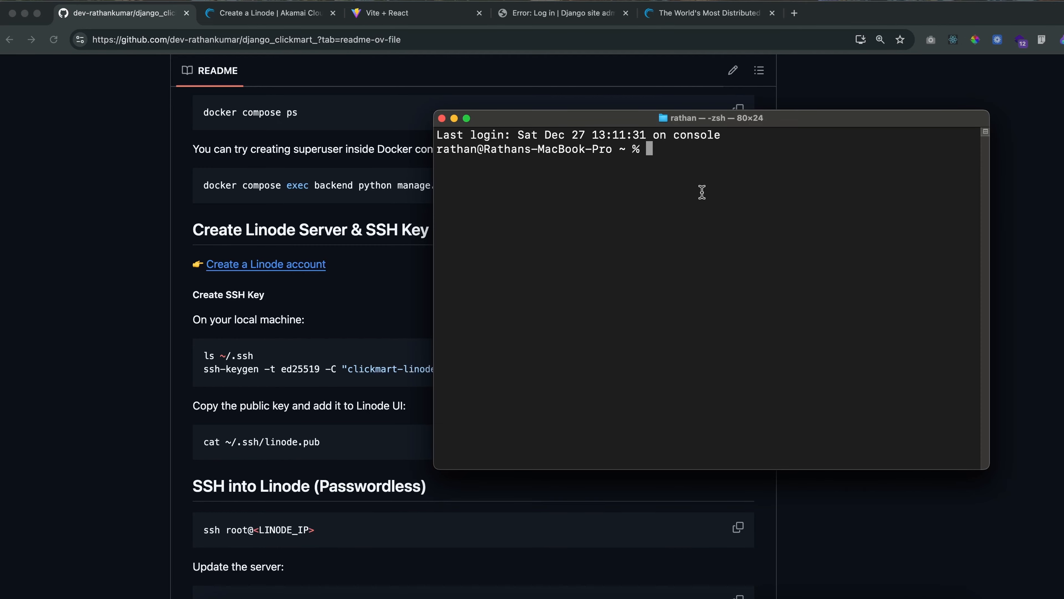
text(ls ~/.ssh)
key(Return)
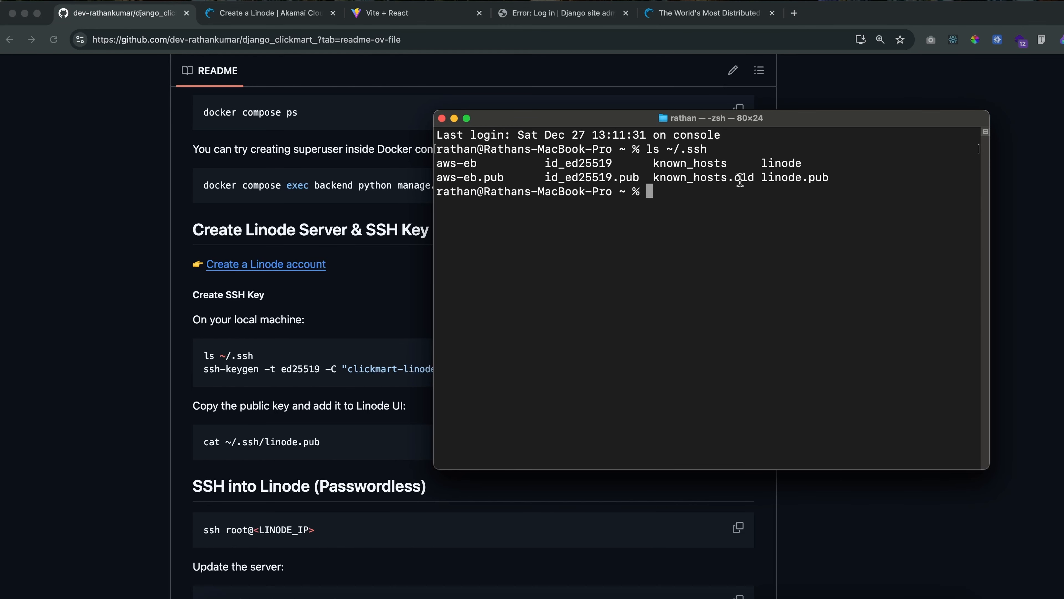
drag(680, 149, 715, 153)
click(650, 196)
Copy the key generation command from the README and run ssh-keygen -t ed25519 -C "clickmart-linode" in Terminal
drag(581, 119, 646, 115)
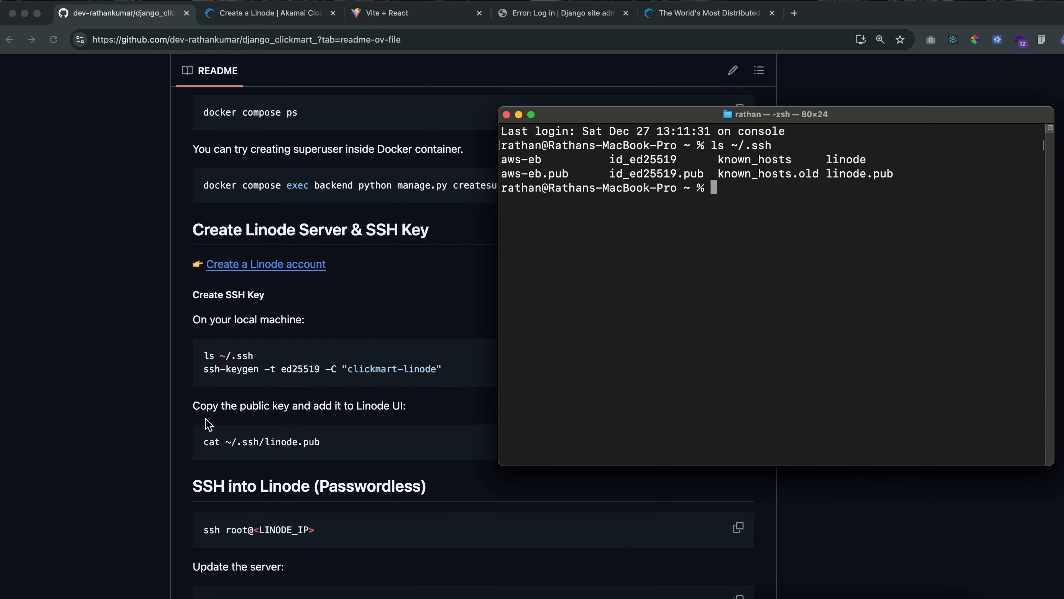
drag(204, 369, 442, 369)
right_click(442, 369)
click(459, 398)
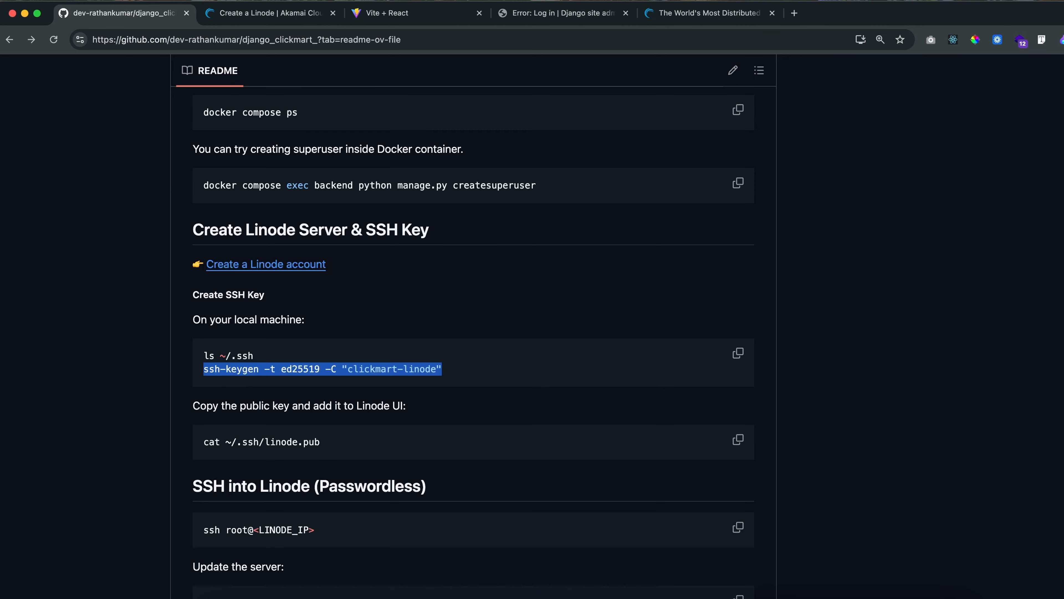
click(900, 595)
key(super+v)
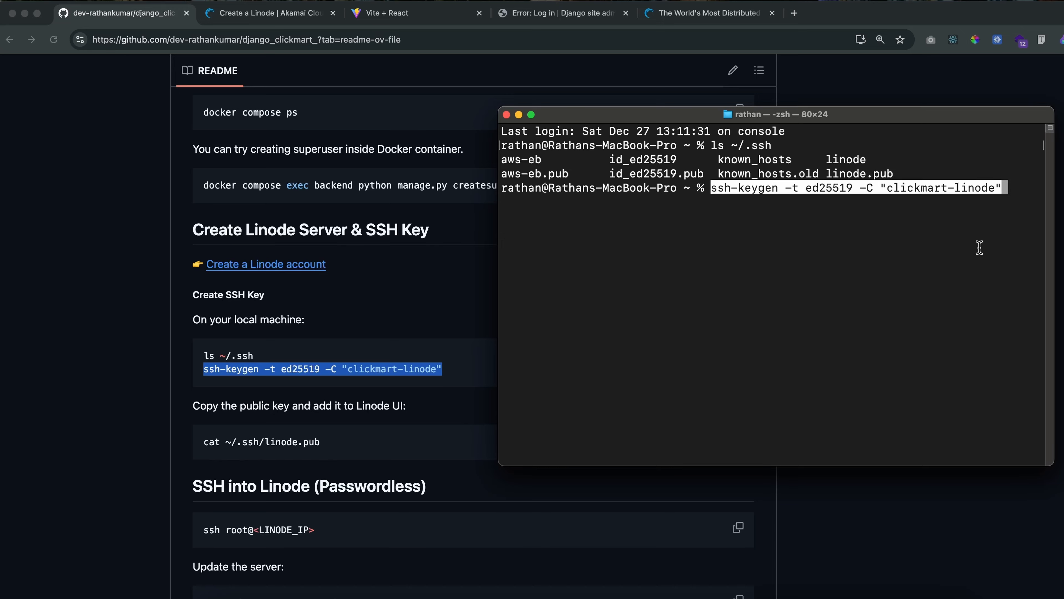
key(Return)
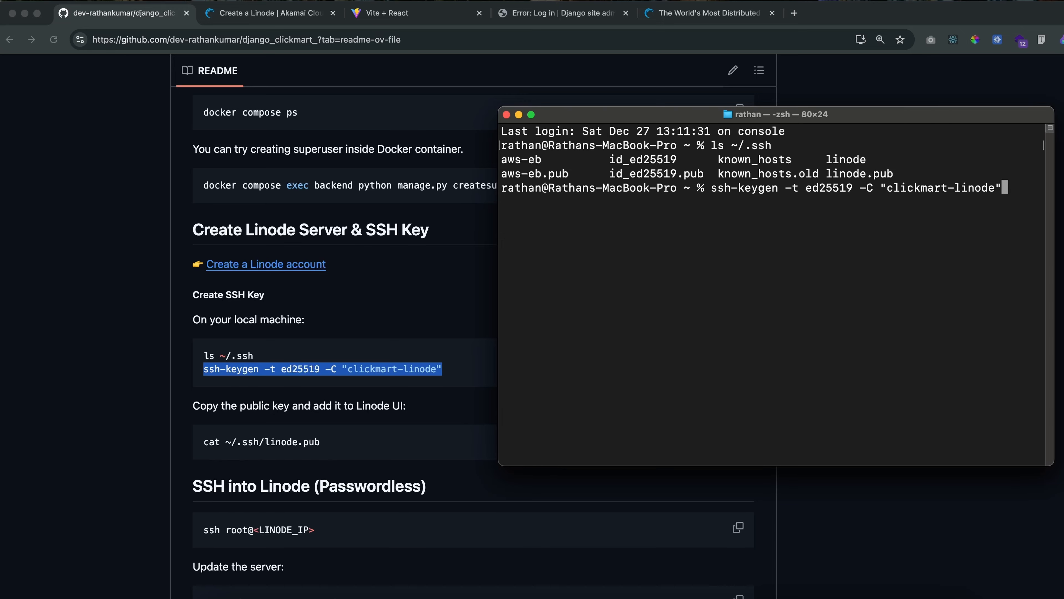
key(Return)
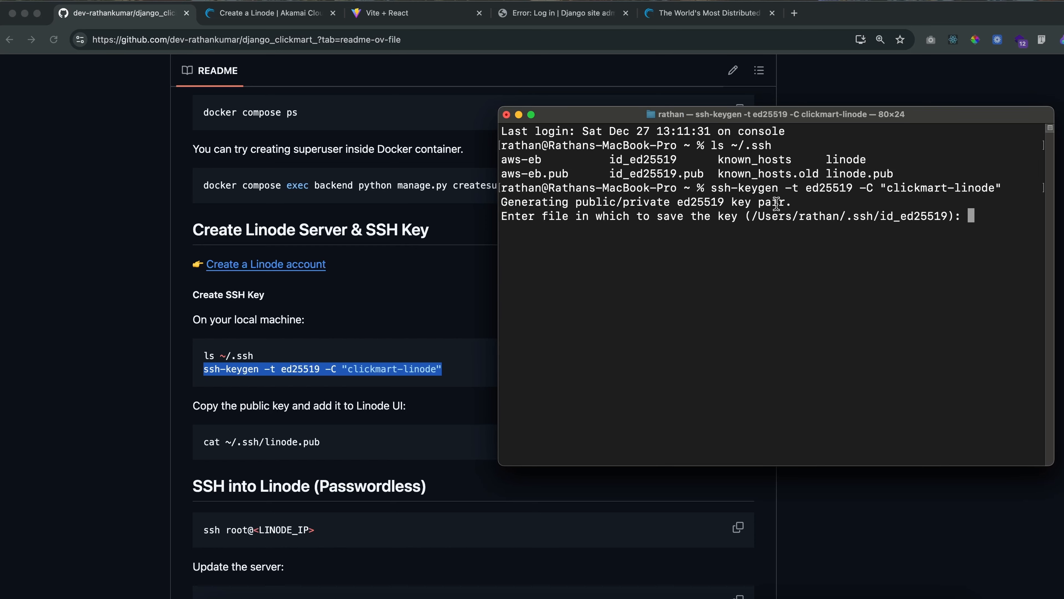
Check the default folder and file name offered for saving the new key
drag(542, 216, 582, 216)
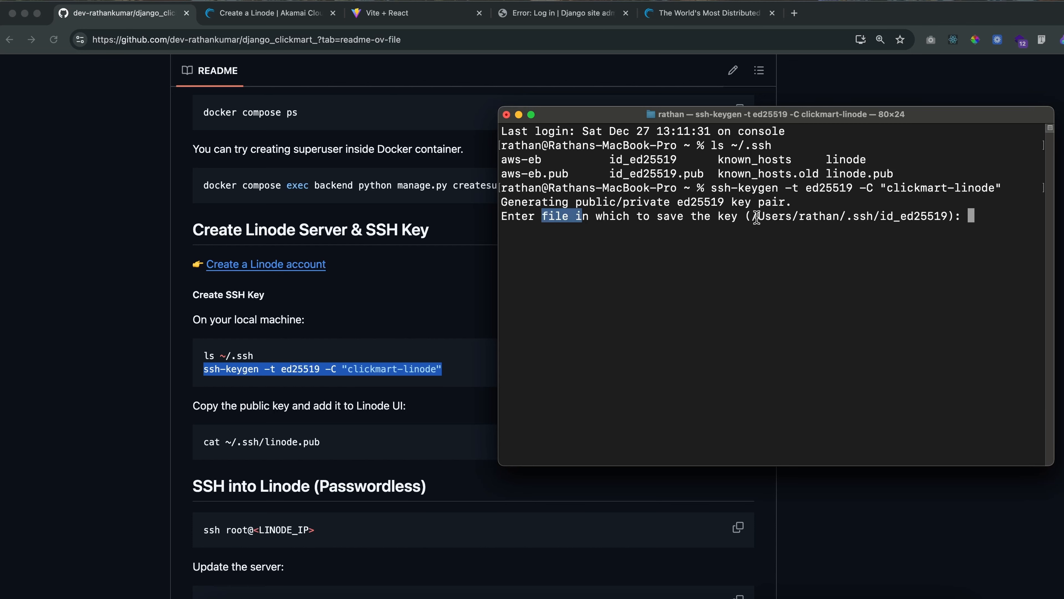
drag(757, 217, 948, 215)
click(869, 216)
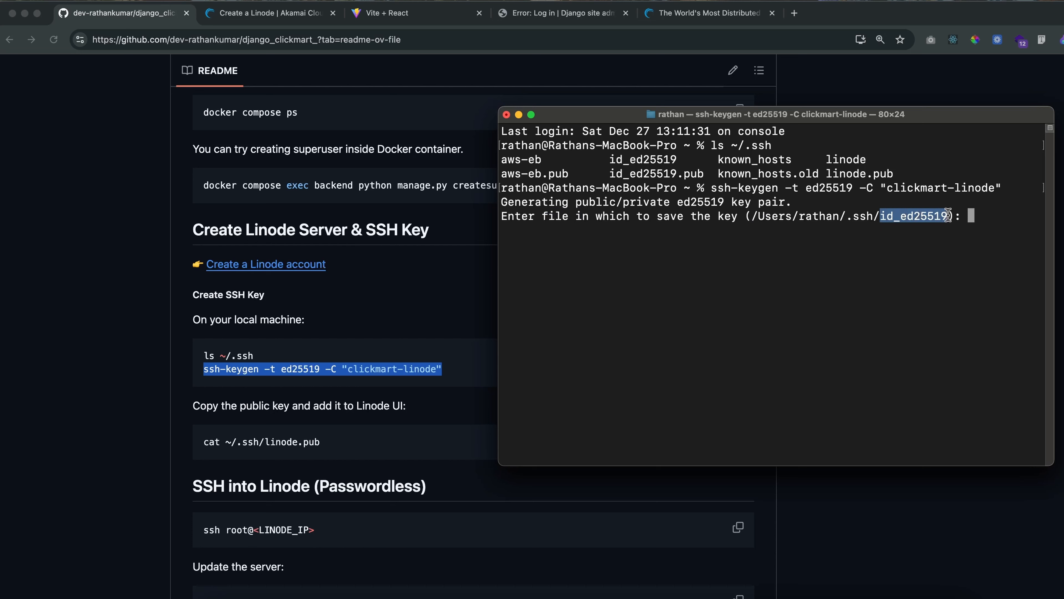
click(914, 225)
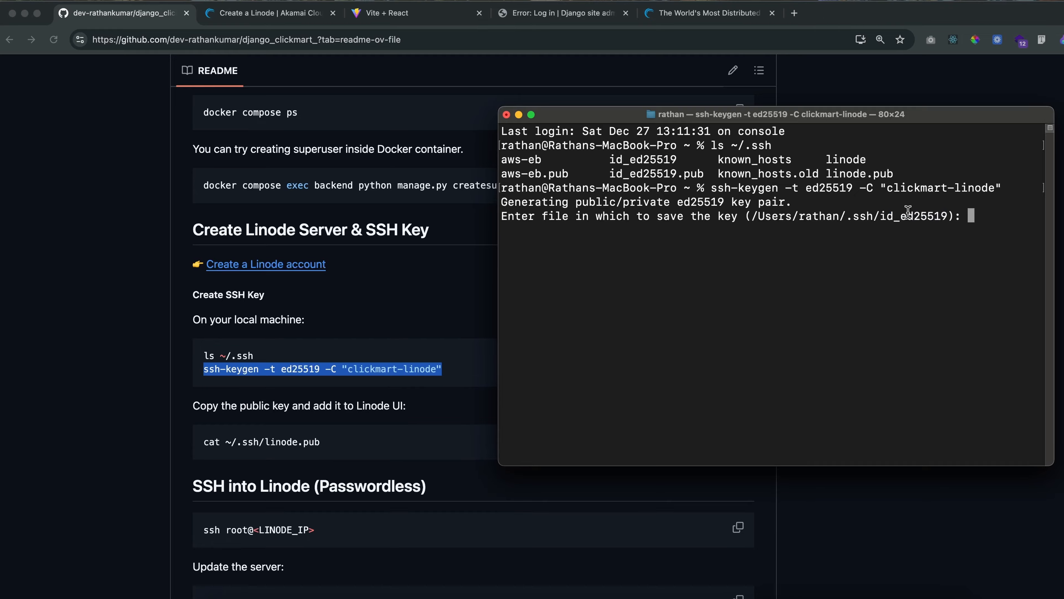
drag(880, 217, 943, 216)
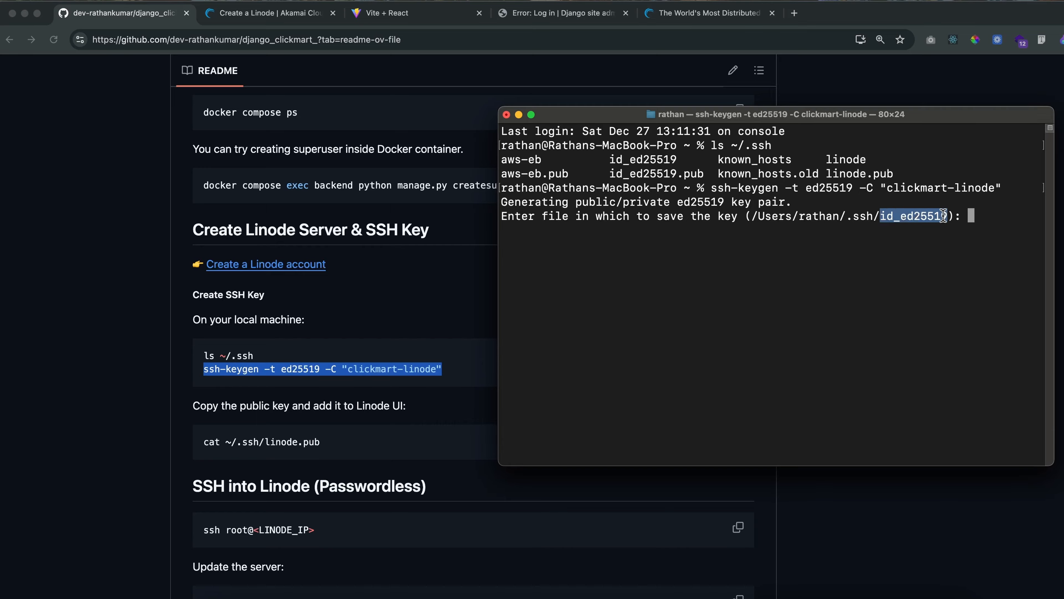
click(837, 234)
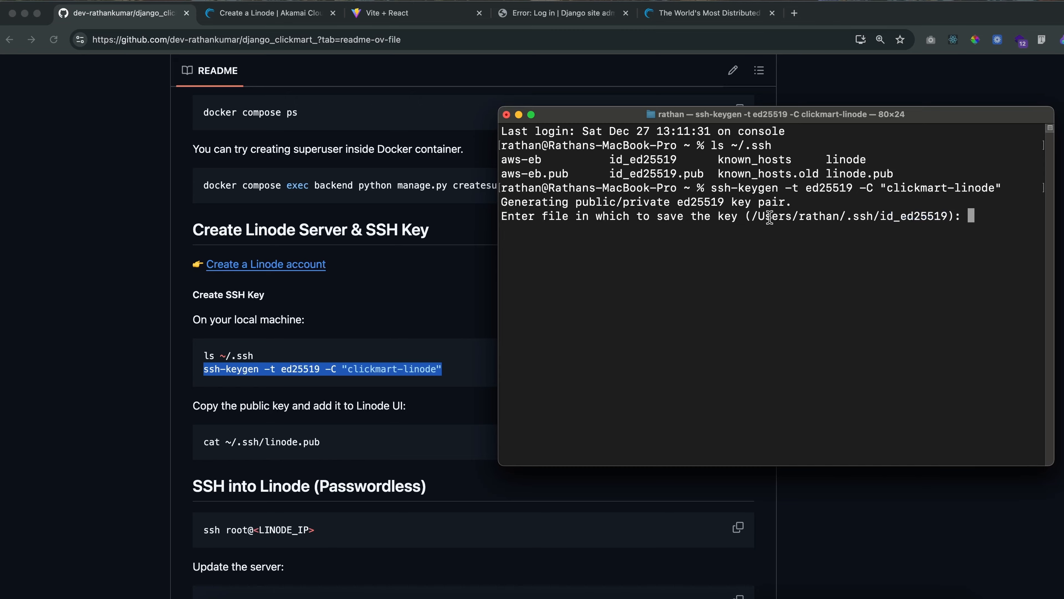
Save the key pair as linode_clickmart in the home .ssh folder, with an empty passphrase
drag(753, 216, 945, 212)
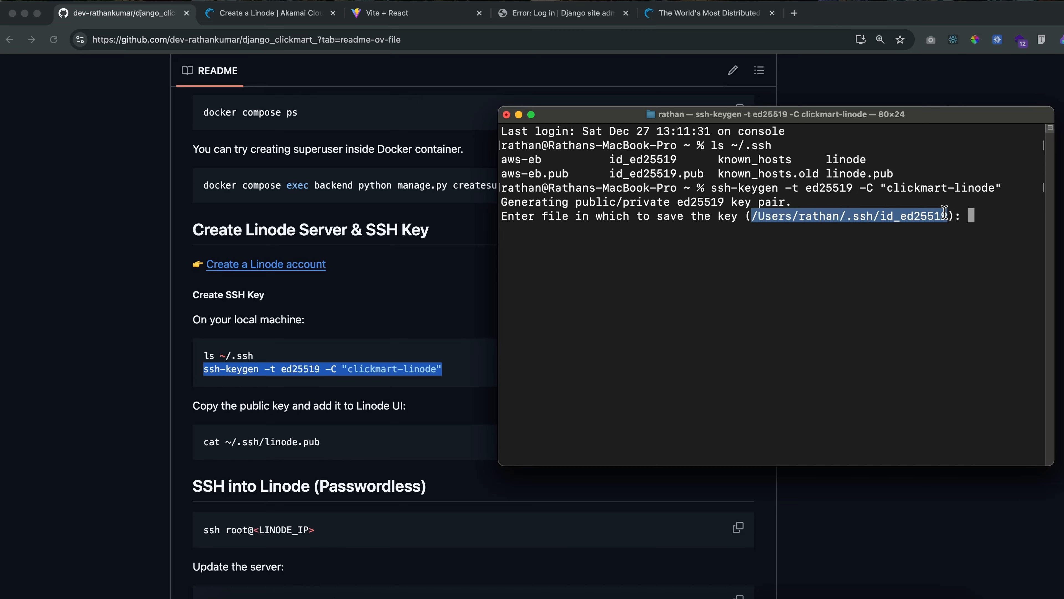
right_click(907, 216)
click(933, 305)
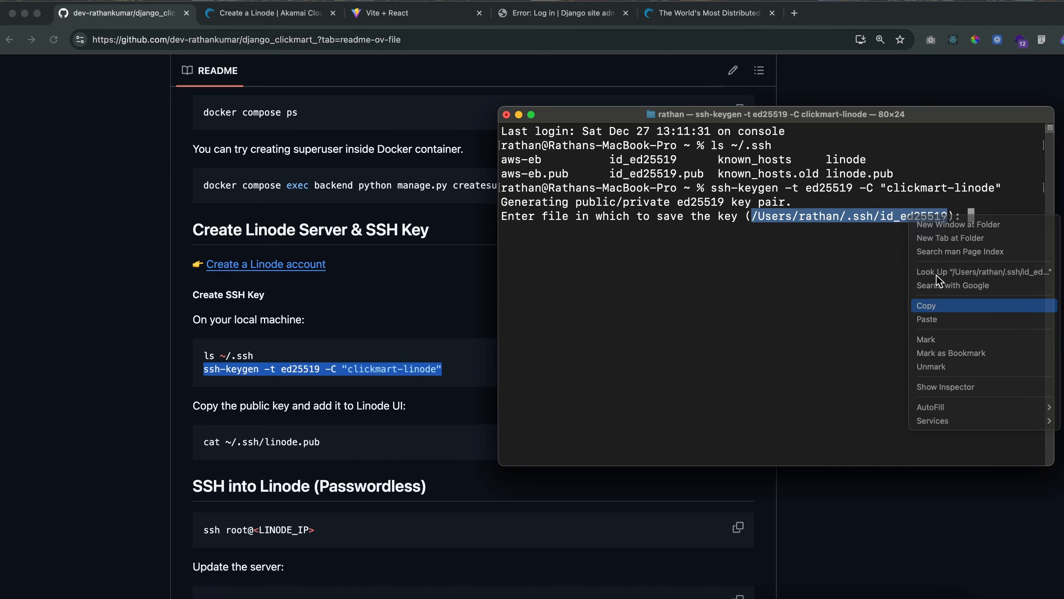
key(super+v)
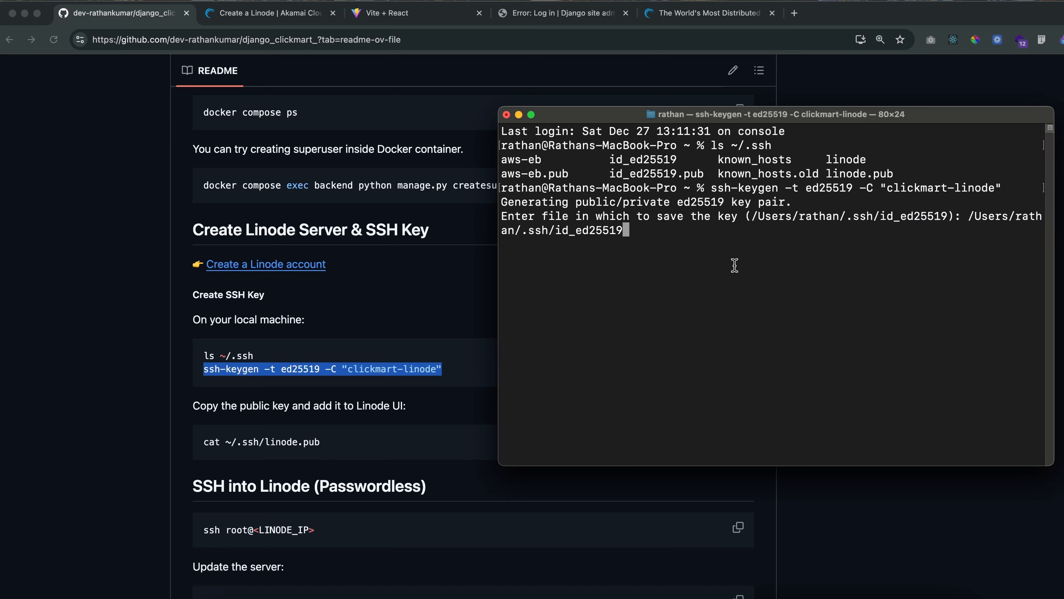
key(BackSpace)
key(BackSpace)
key(BackSpace)
key(BackSpace)
key(BackSpace)
key(BackSpace)
key(BackSpace)
key(BackSpace)
key(BackSpace)
key(BackSpace)
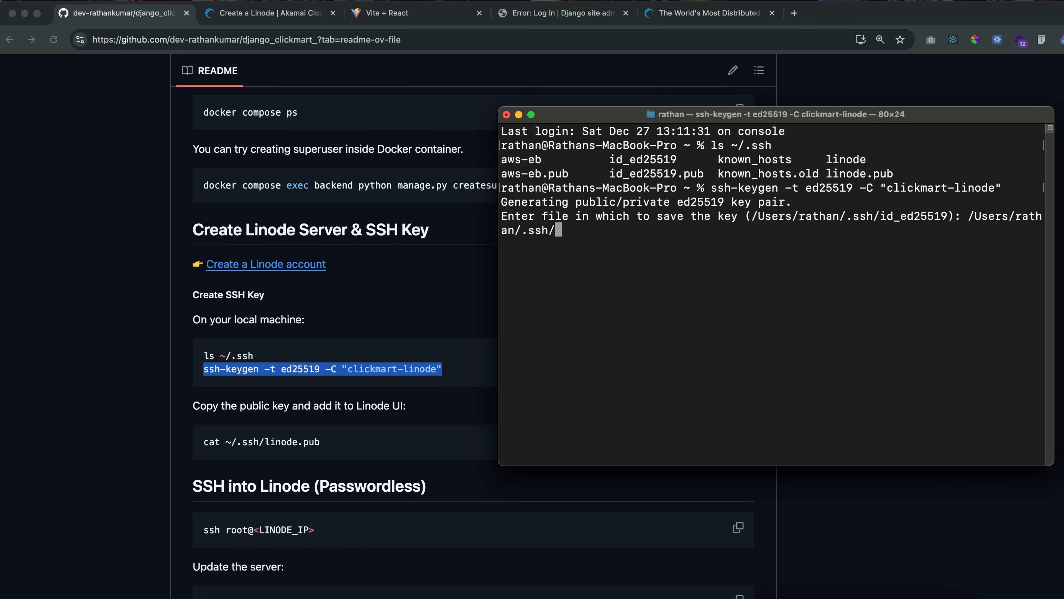
text(linode_clickmart)
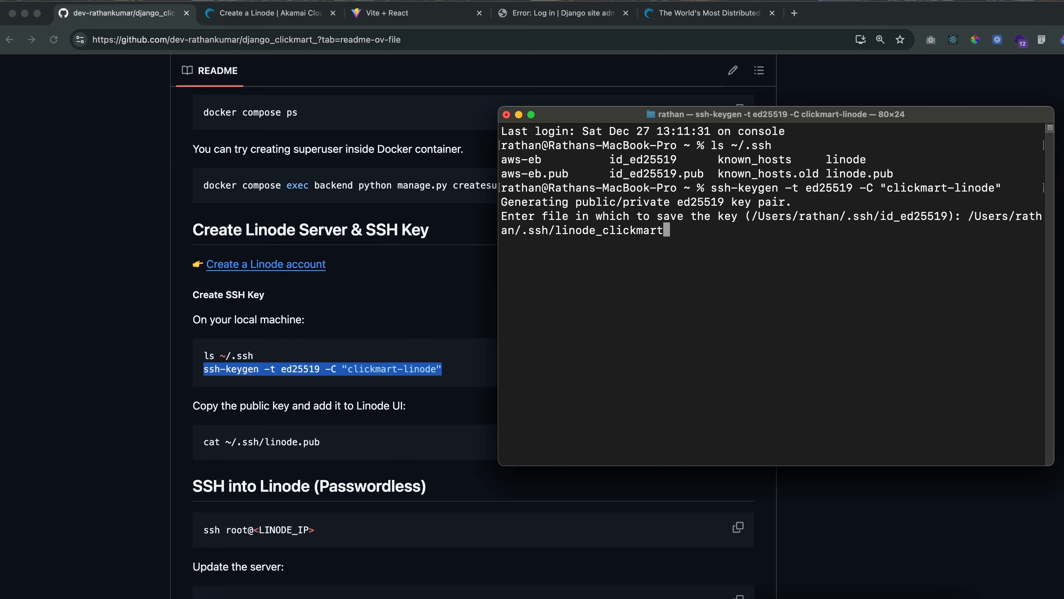
key(Return)
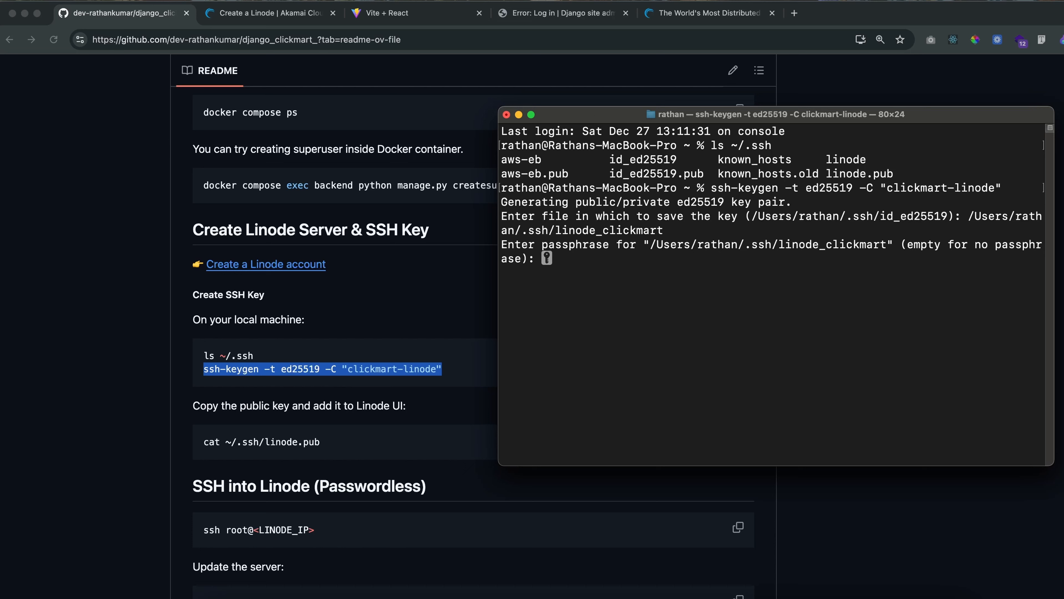
key(Return)
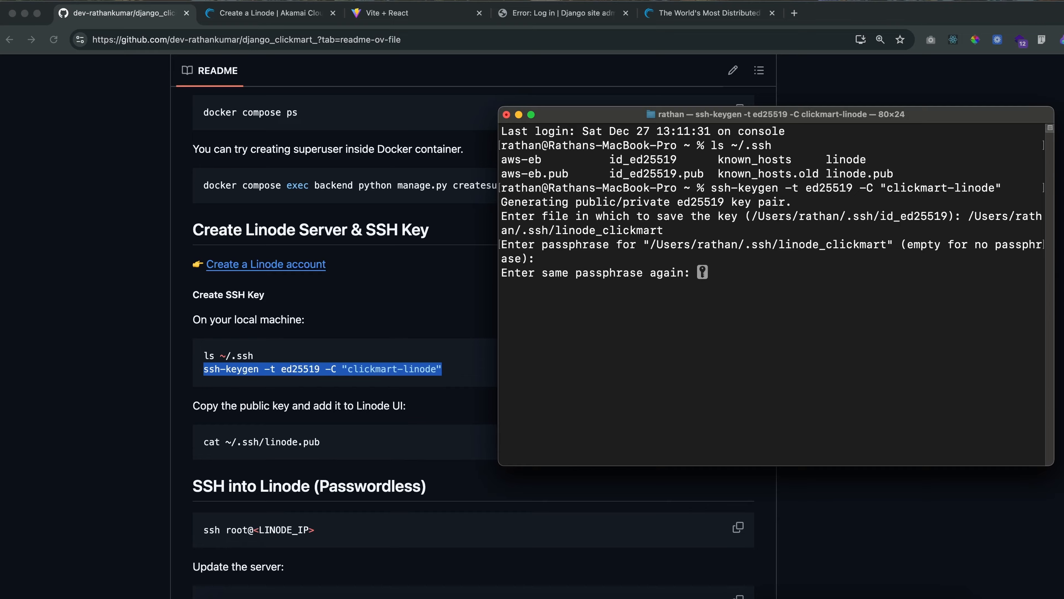
key(Return)
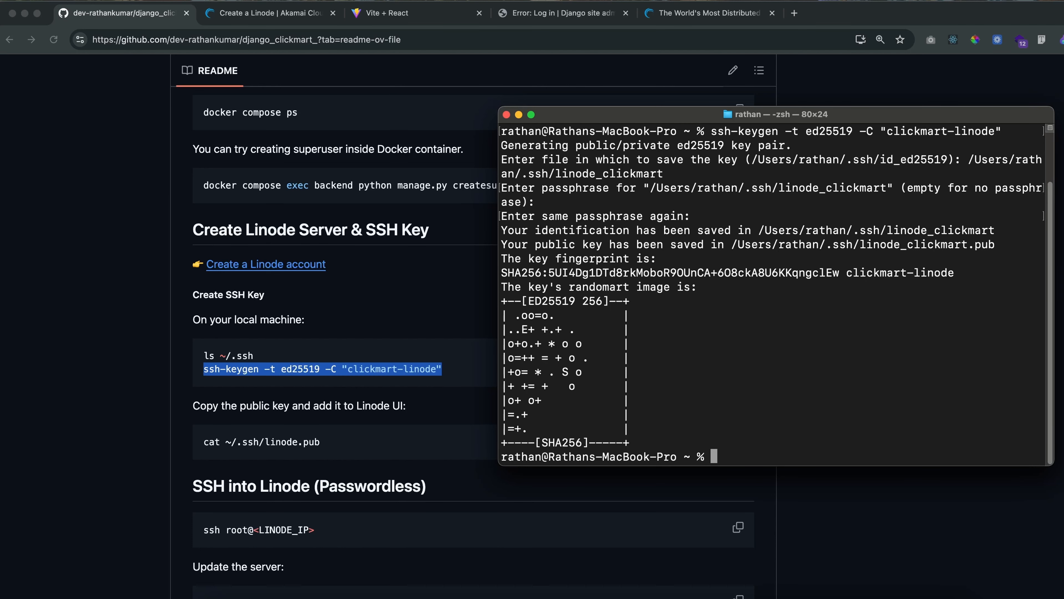
List the home folder, then change to ~/.ssh and list its files
text(ls)
key(Return)
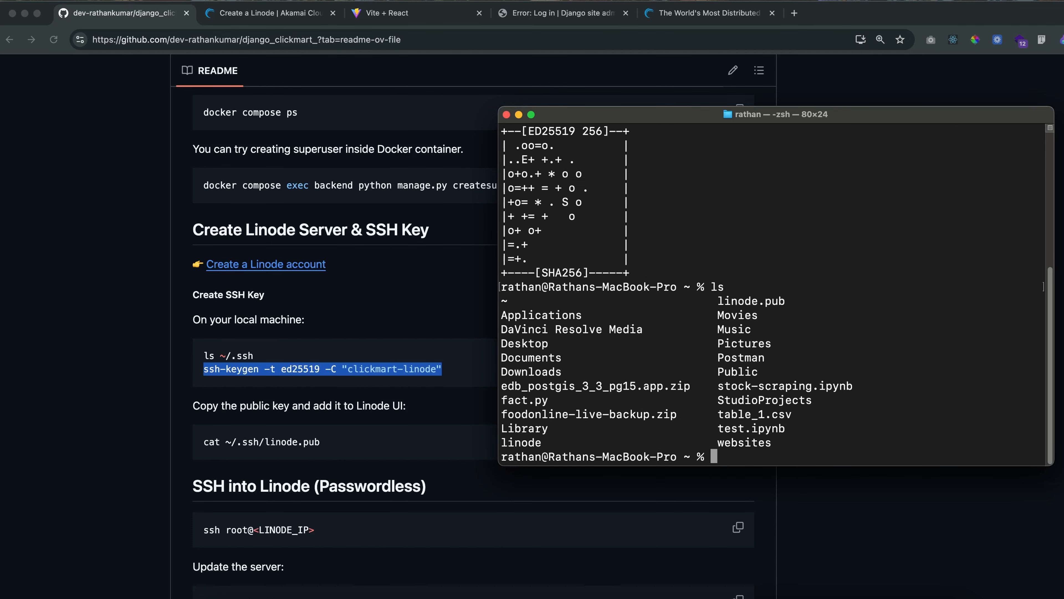
text(cd ~/.ssh)
key(Return)
text(ls)
key(Return)
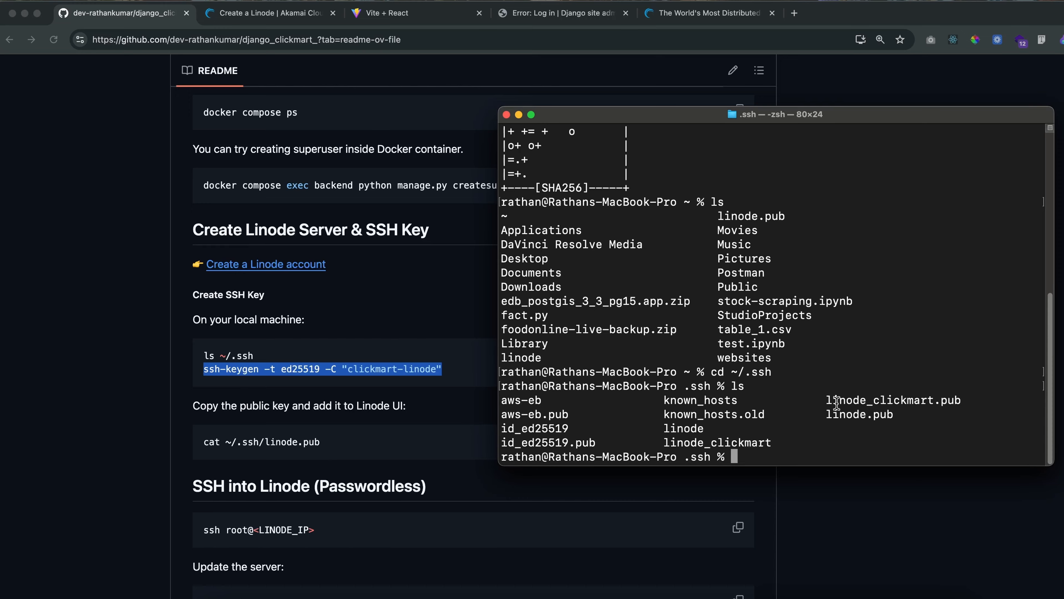
Examine the public key file linode_clickmart.pub and the private key file linode_clickmart in the listing
drag(827, 399, 962, 400)
click(846, 404)
drag(962, 401, 829, 399)
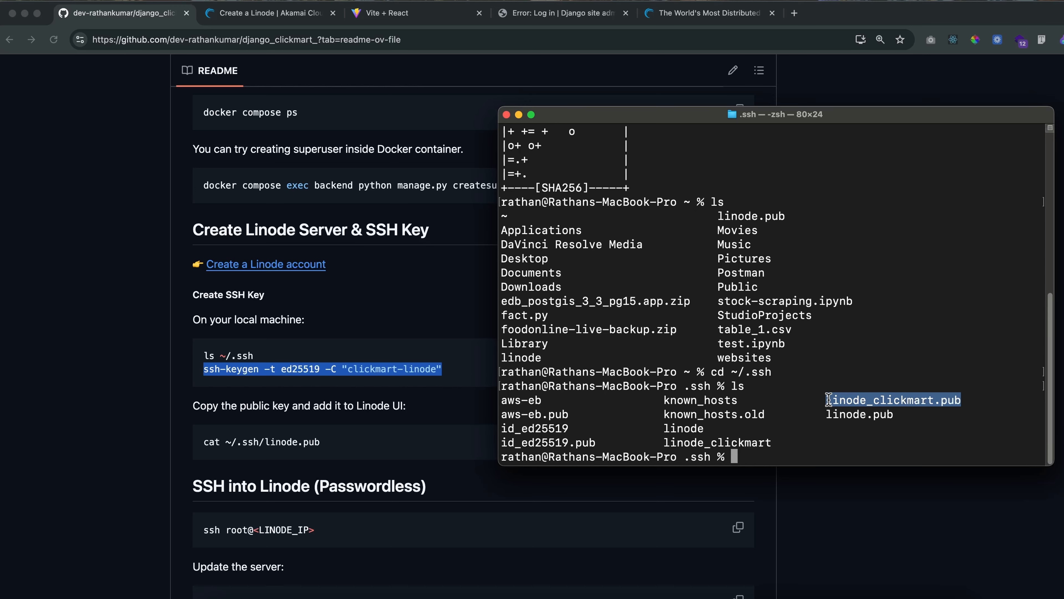
click(928, 403)
drag(933, 400, 828, 400)
click(828, 401)
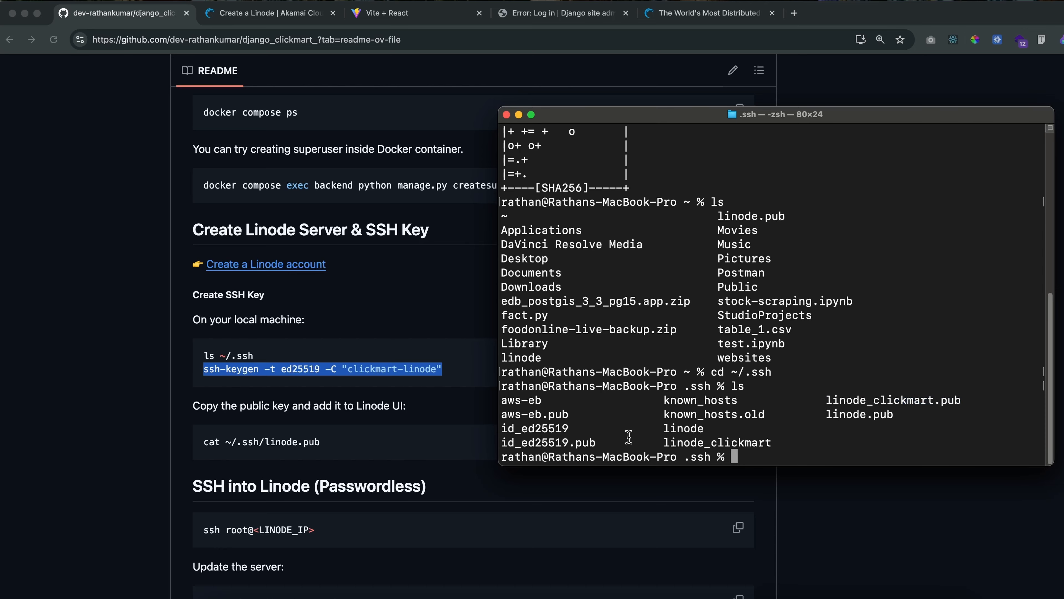
drag(663, 443, 778, 441)
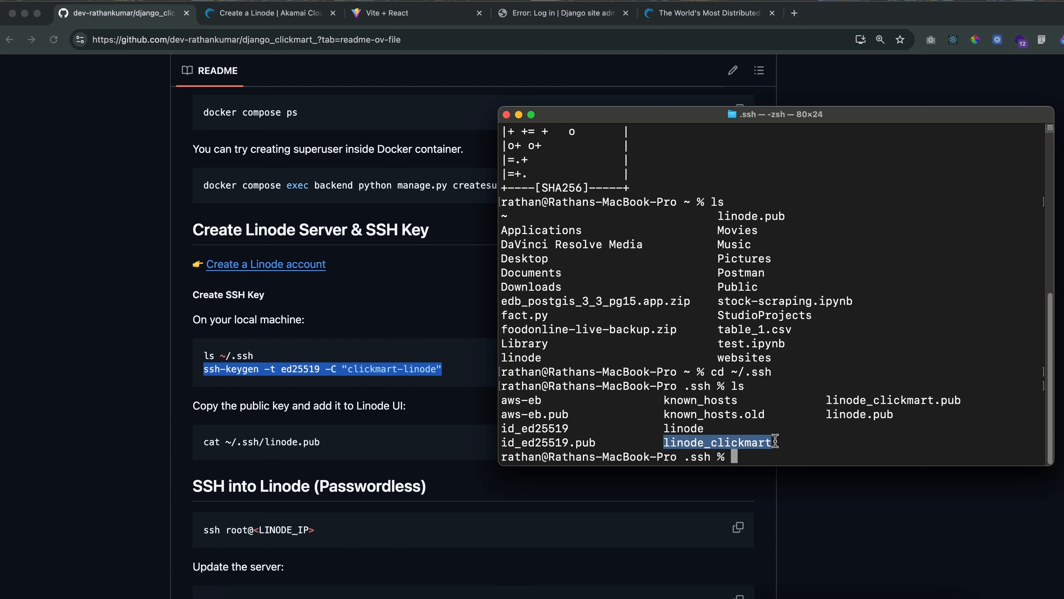
Compare the file names linode_clickmart.pub and linode_clickmart to tell the public key from the private key
drag(826, 400, 961, 401)
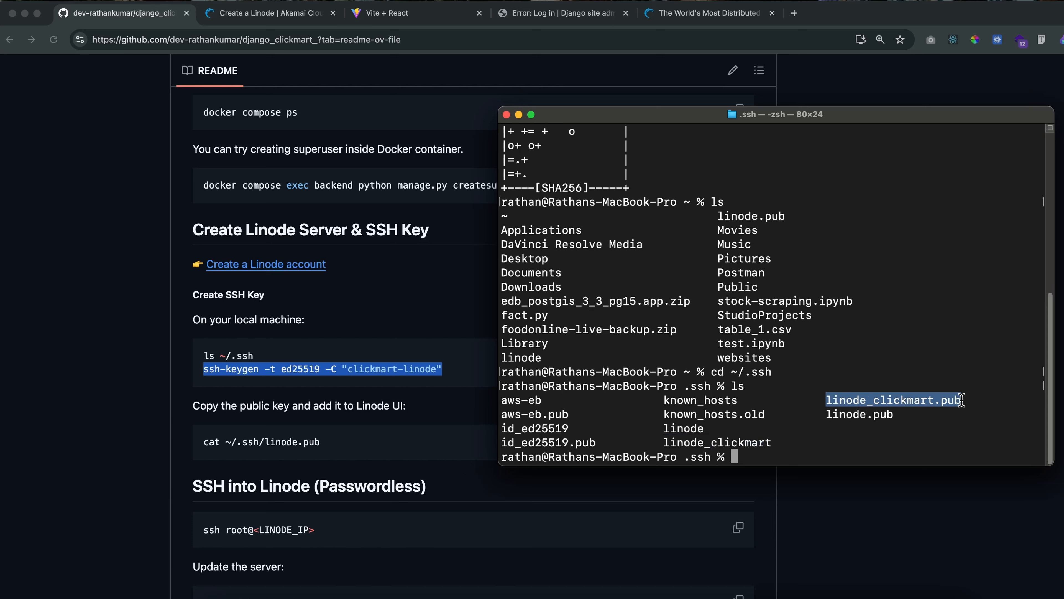
drag(665, 442, 772, 440)
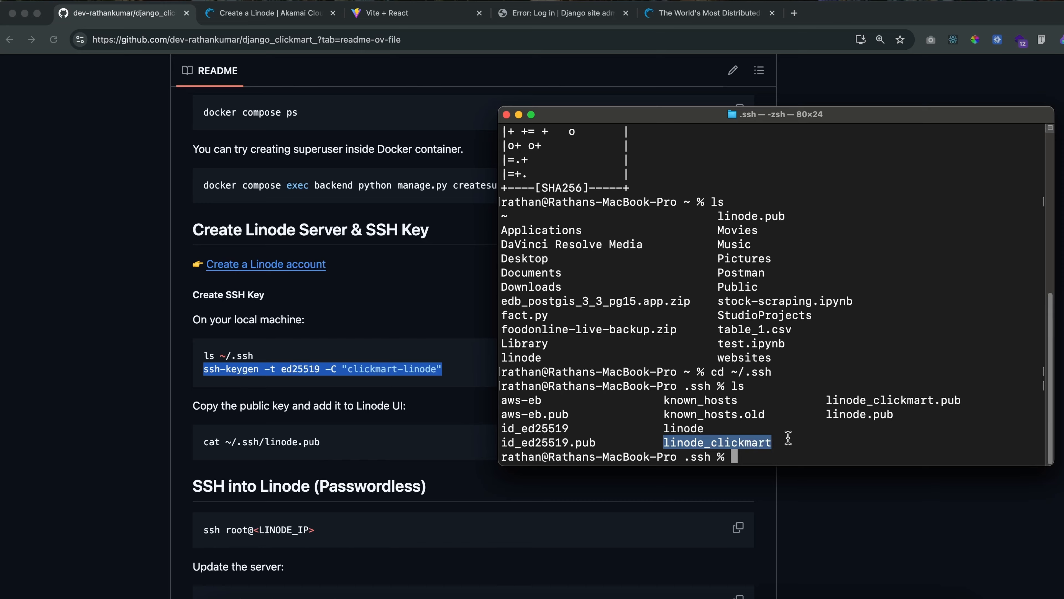
drag(827, 399, 959, 399)
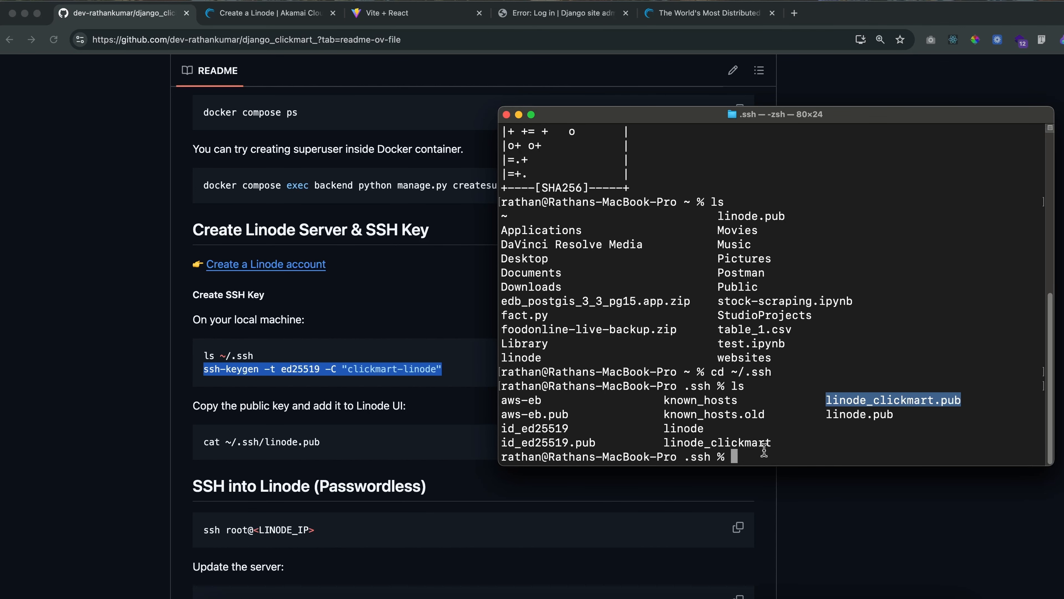
double_click(733, 443)
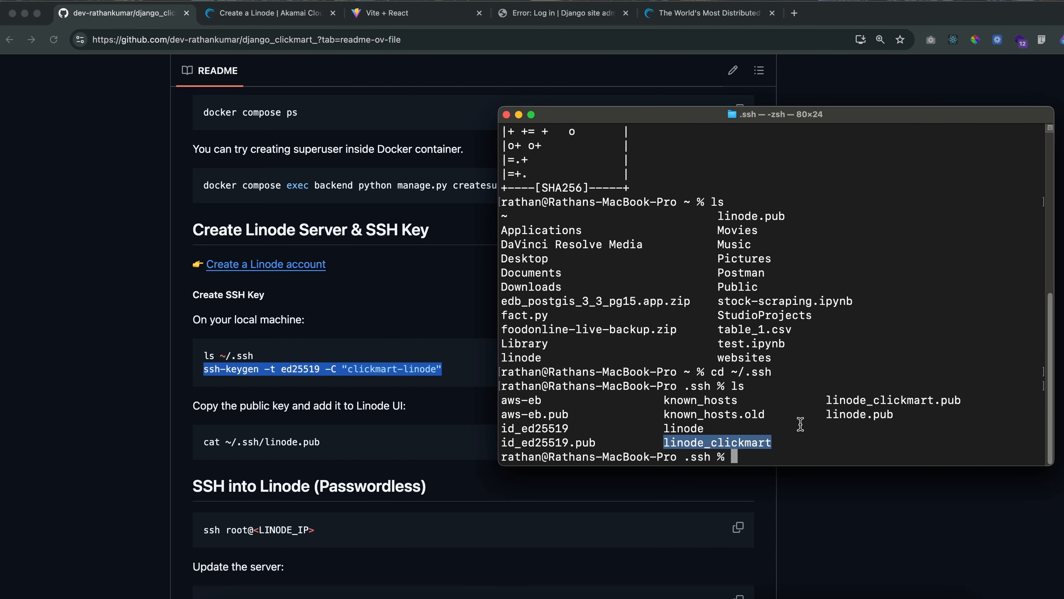
Print the contents of linode_clickmart.pub in the terminal with cat
click(257, 14)
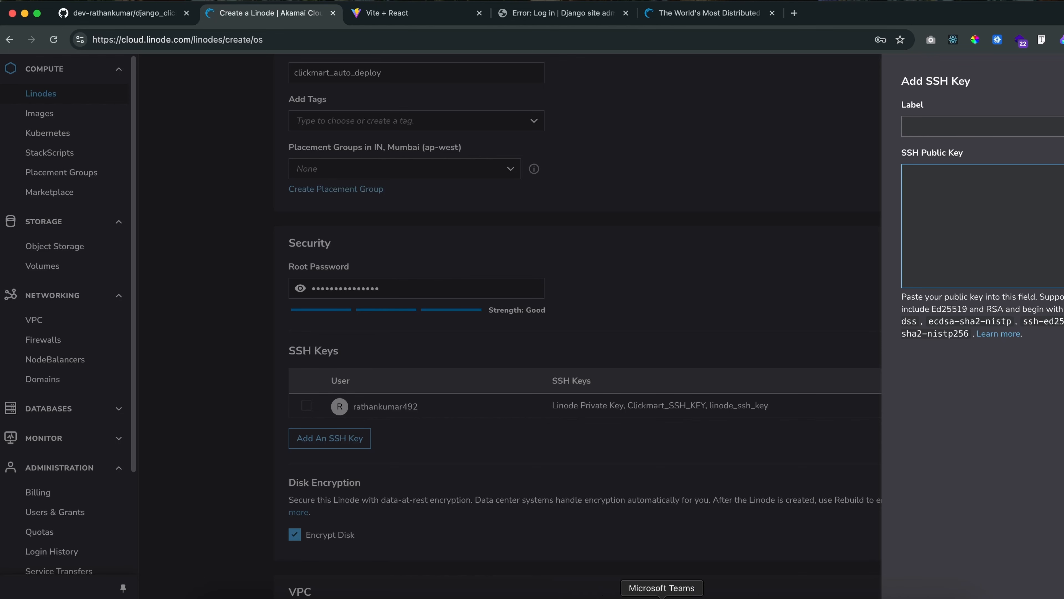
click(899, 596)
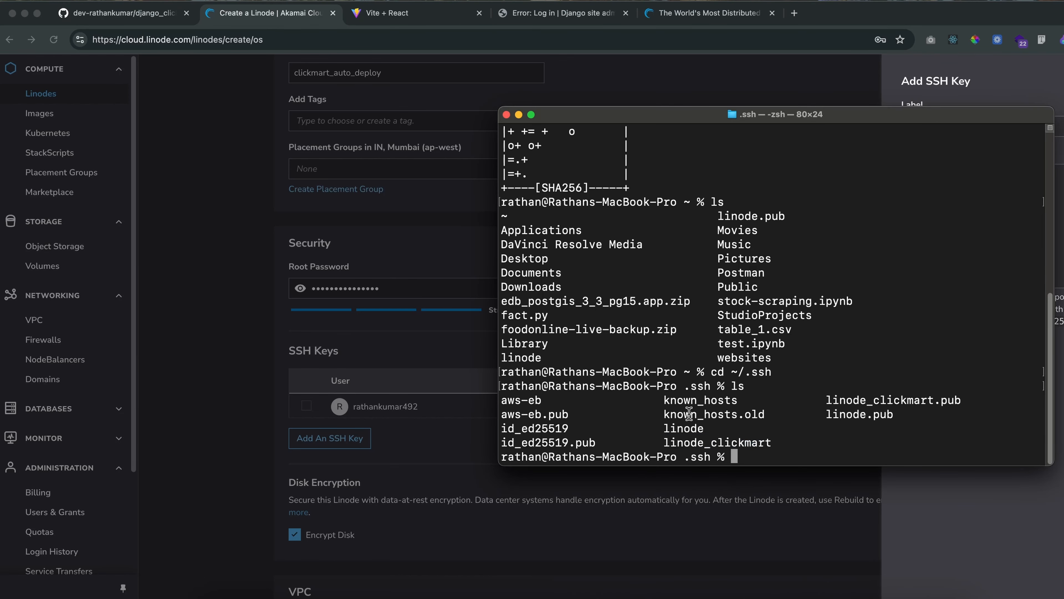
text(cat linode)
key(Tab)
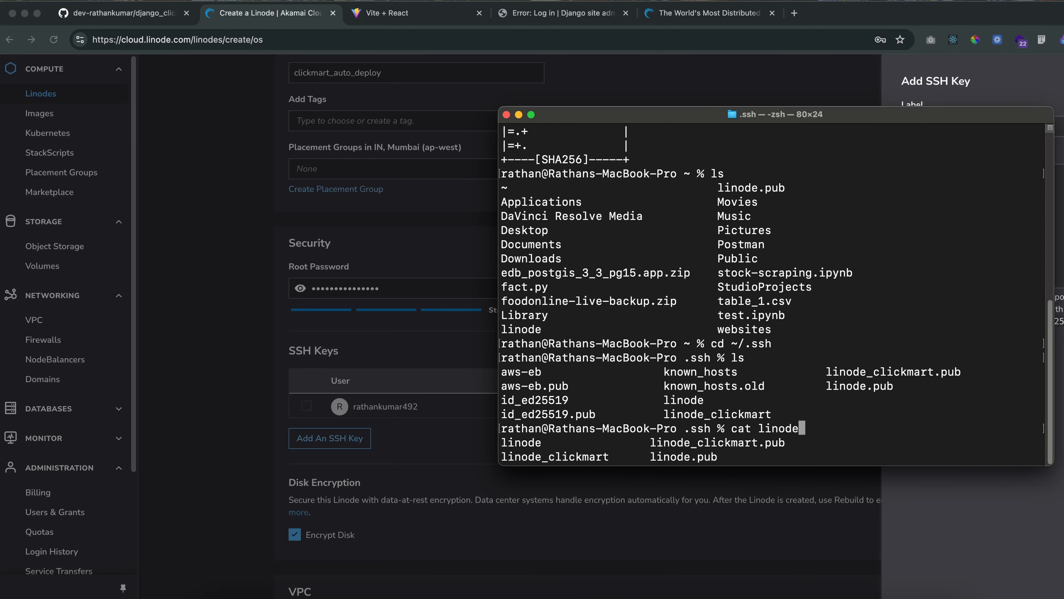
text(_c)
key(Tab)
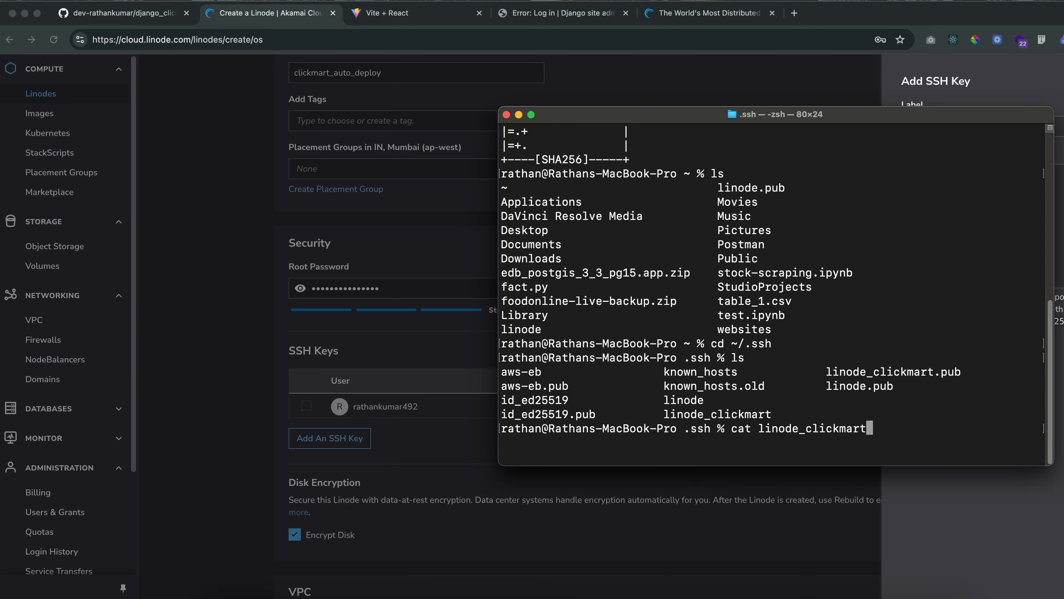
text(.pub)
key(Return)
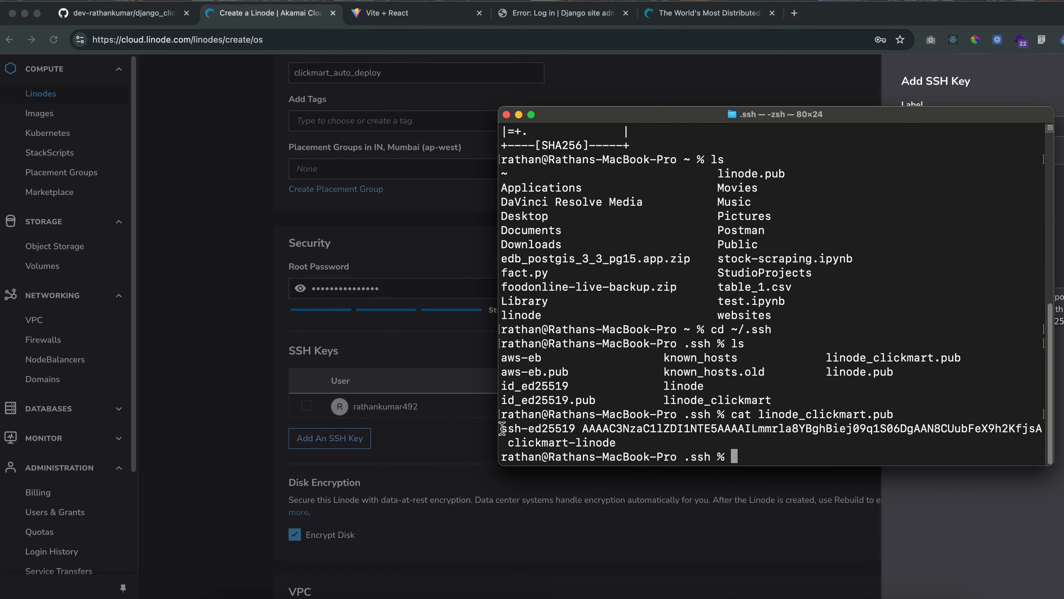
Copy the complete printed public key, including its clickmart-linode comment, into the SSH Public Key field of the Add SSH Key form
drag(502, 428, 615, 443)
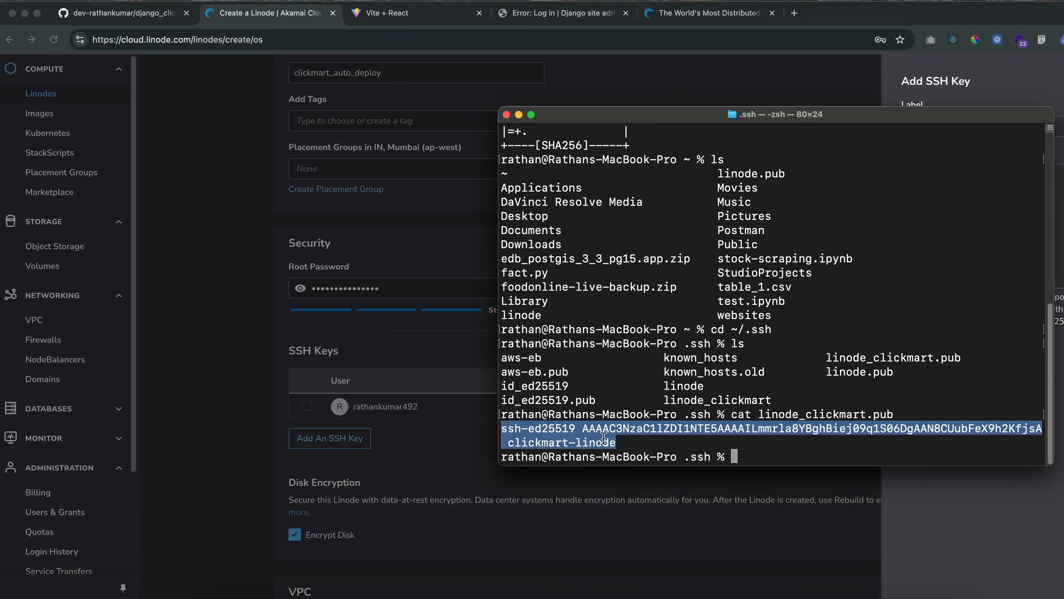
click(545, 433)
drag(501, 428, 614, 443)
right_click(591, 442)
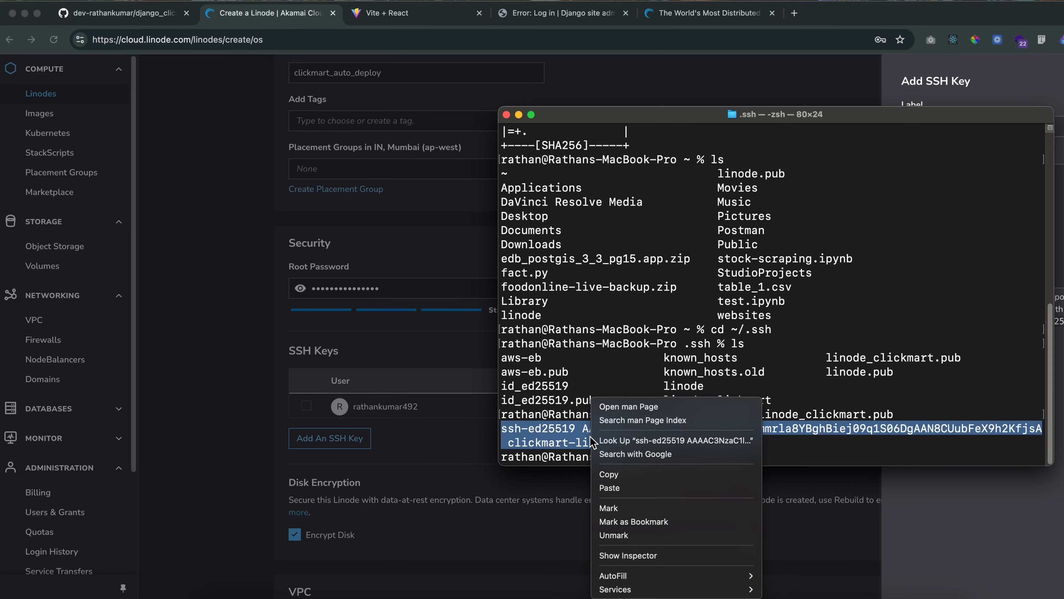
click(610, 474)
key(super+Tab)
click(964, 191)
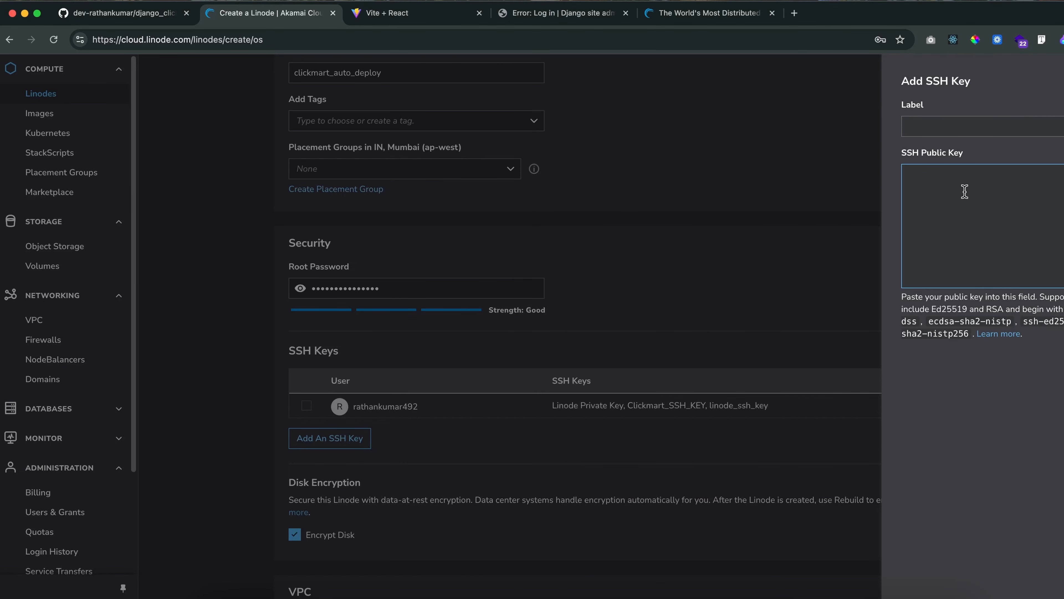
key(super+v)
Label the key clickmart_linode_ssh_key_new, add it, and enable the account user's SSH keys for the new server
click(934, 127)
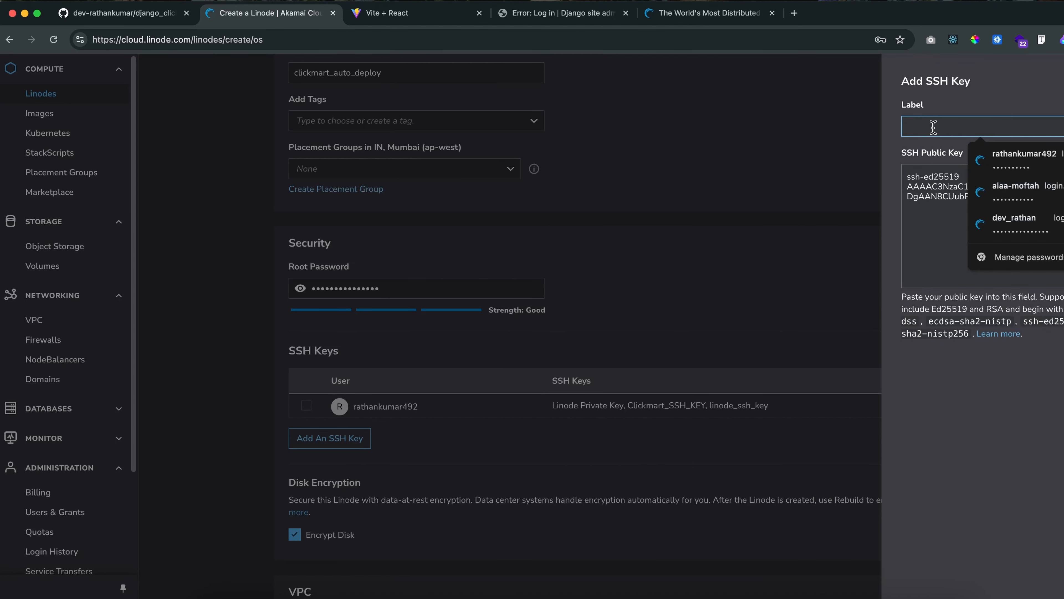
text(clickmart_linode_ssh_key)
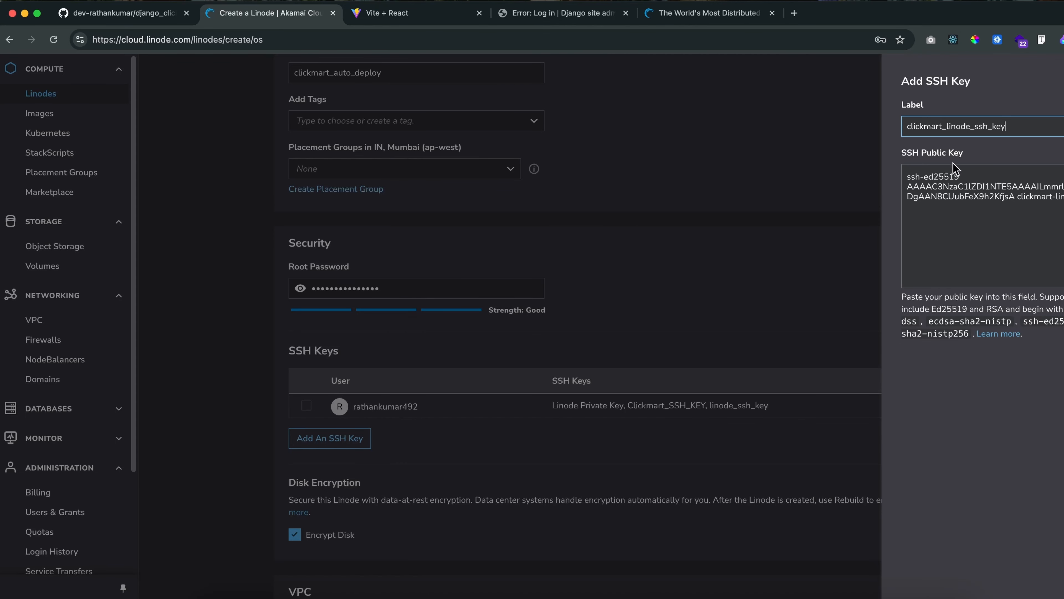
text(_new)
click(985, 168)
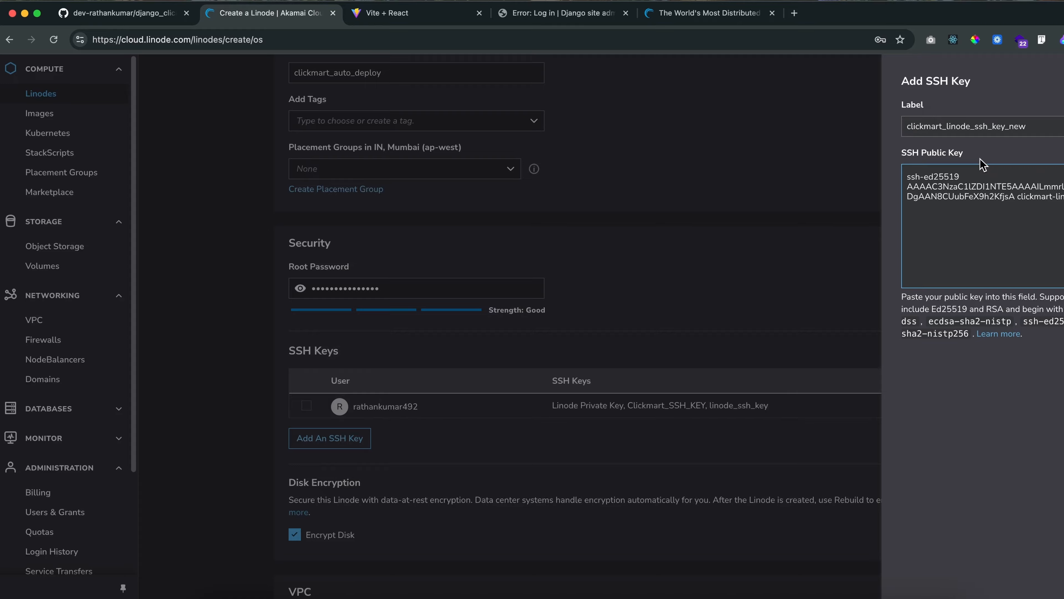
click(1062, 365)
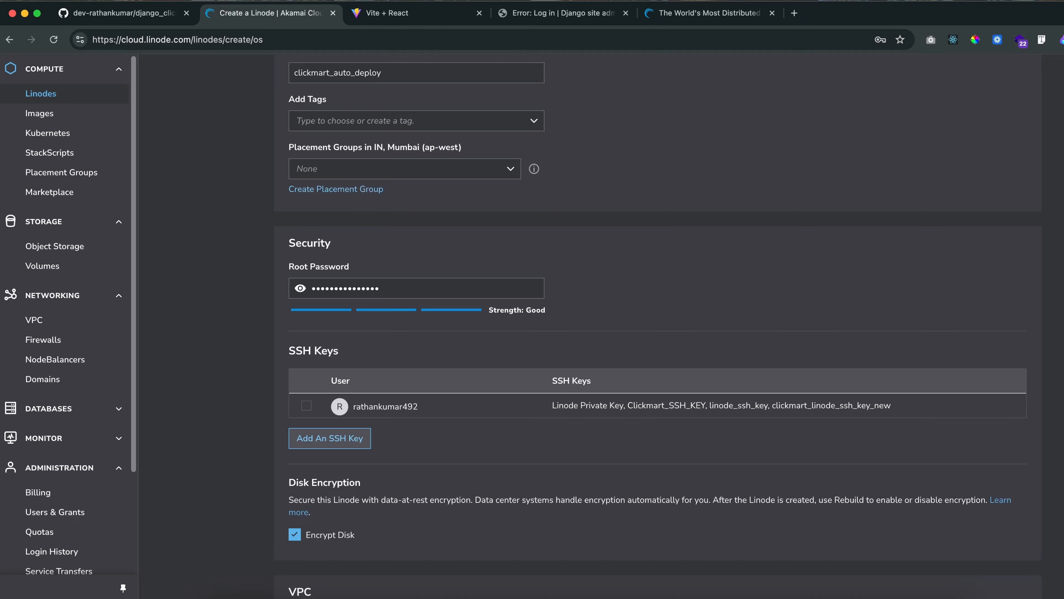
click(306, 407)
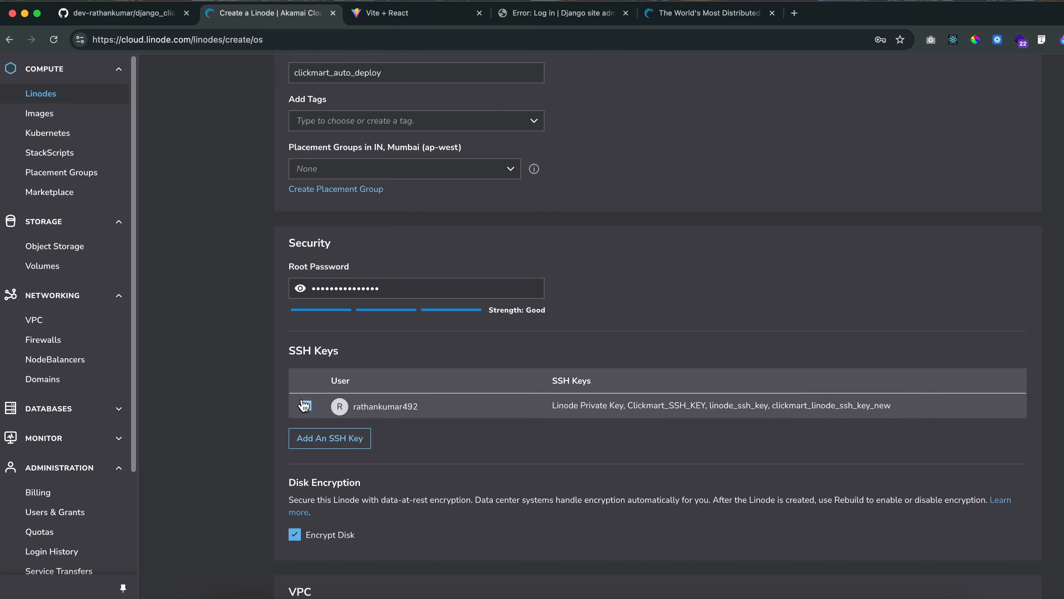
drag(773, 405, 893, 406)
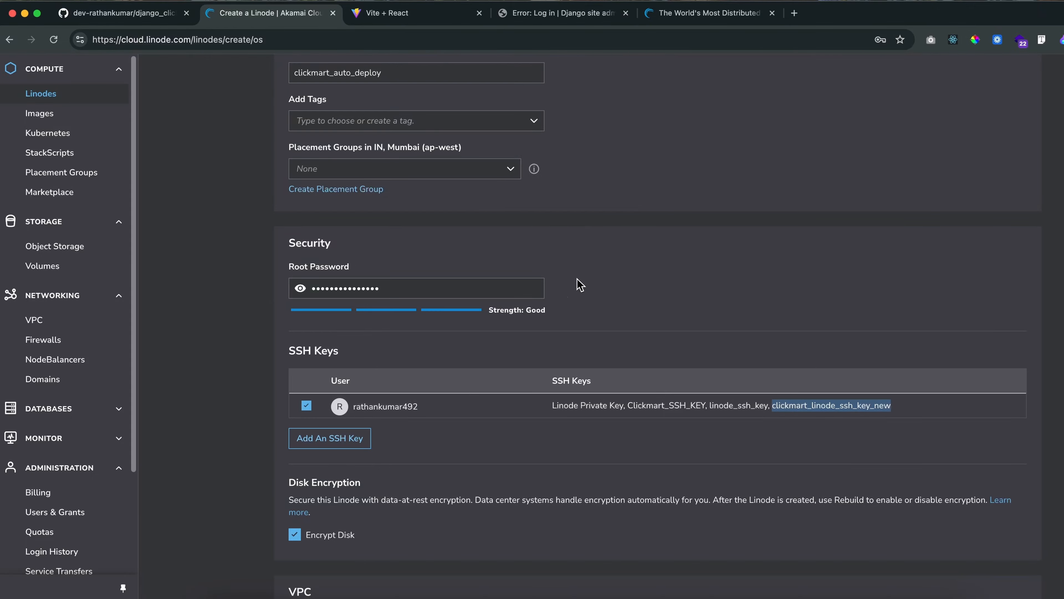
Review the remaining server options, leaving VPC, firewall and add-ons unset, and create the Linode clickmart_auto_deploy
scroll(445, 409, up, 5)
scroll(238, 450, up, 10)
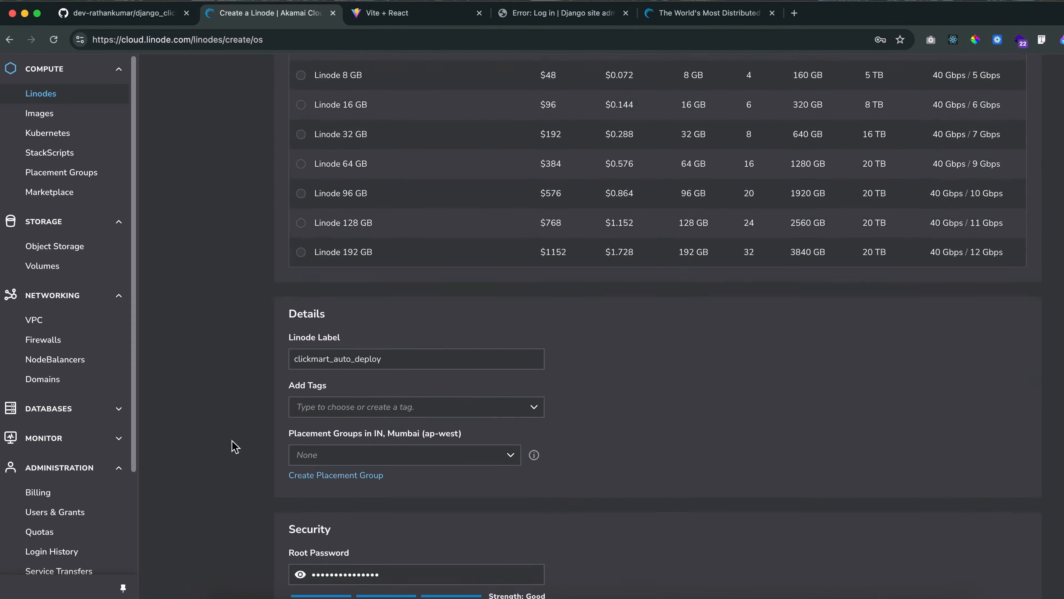
scroll(239, 445, down, 5)
scroll(241, 438, down, 15)
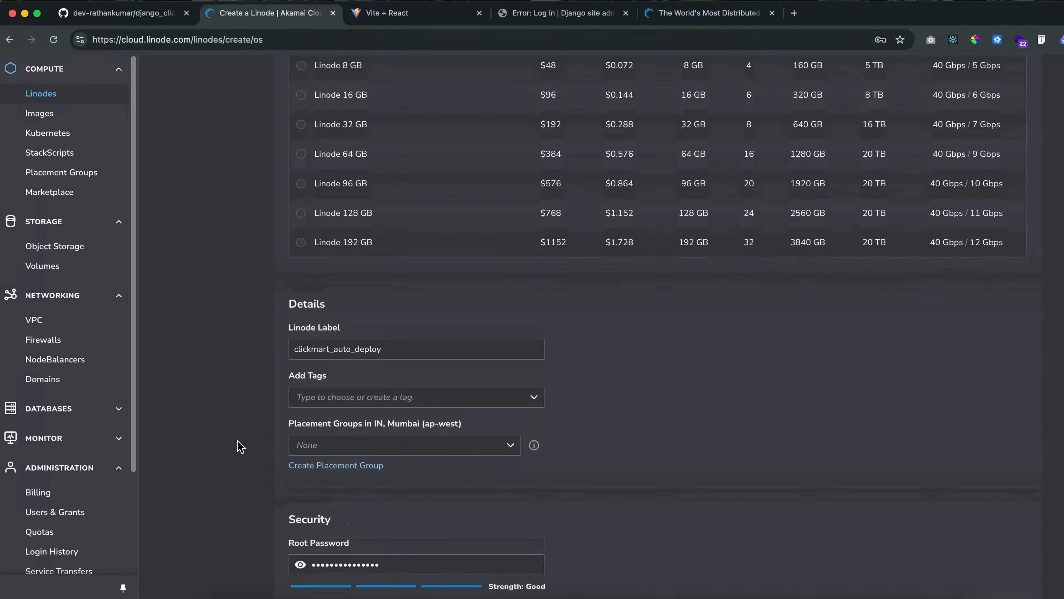
scroll(238, 464, down, 4)
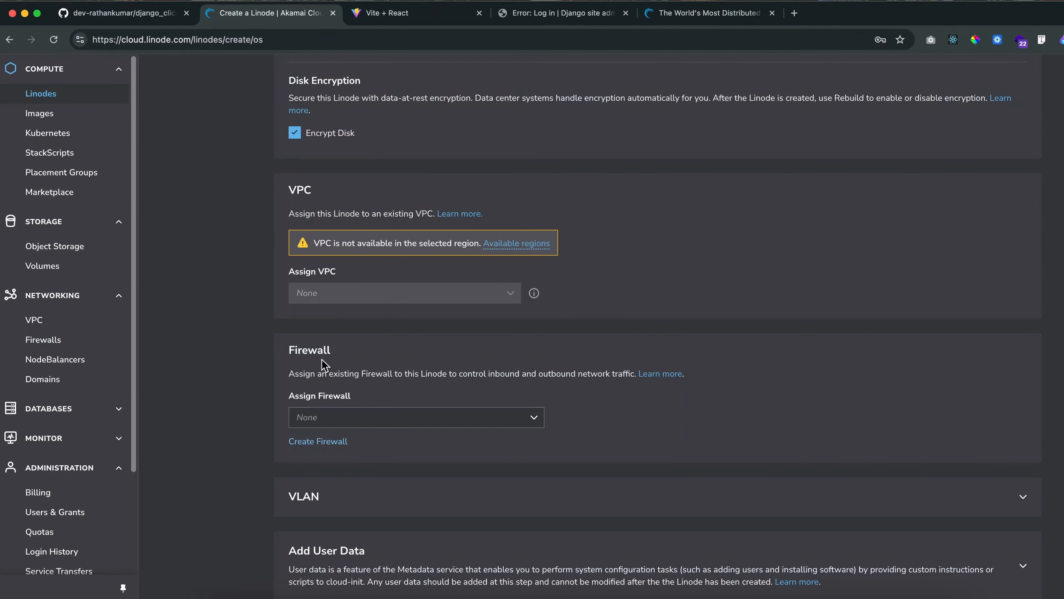
scroll(416, 472, down, 2)
scroll(245, 492, down, 8)
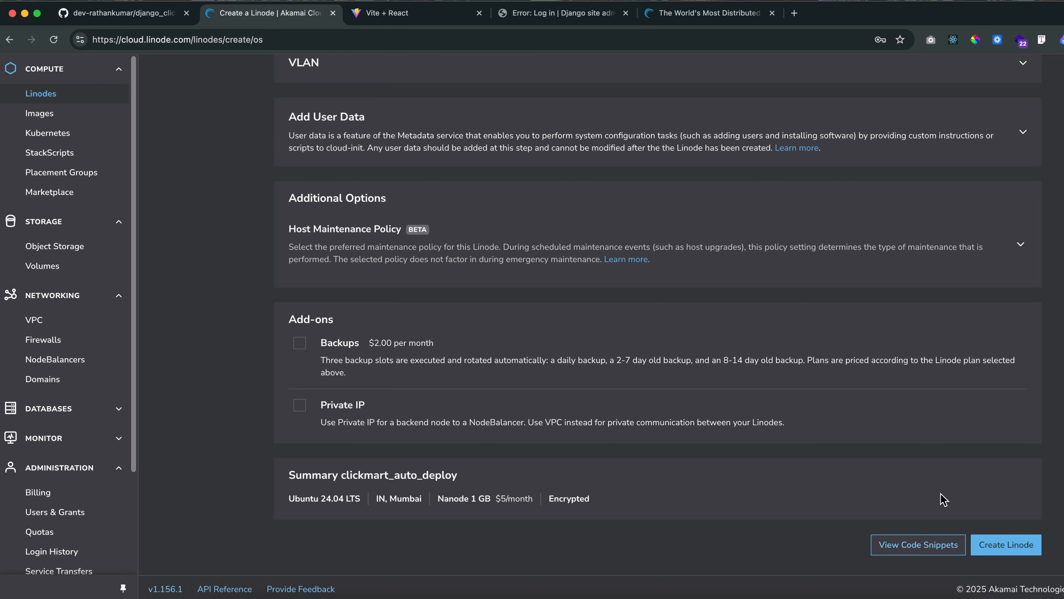
click(1019, 550)
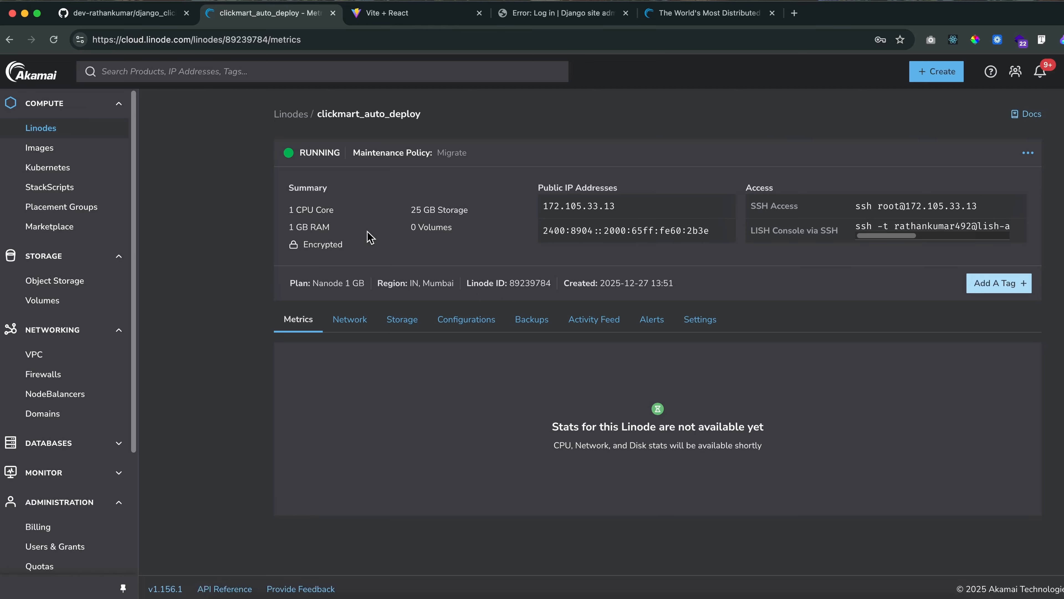
View the list of all Linodes and reopen the details of clickmart_auto_deploy
click(29, 134)
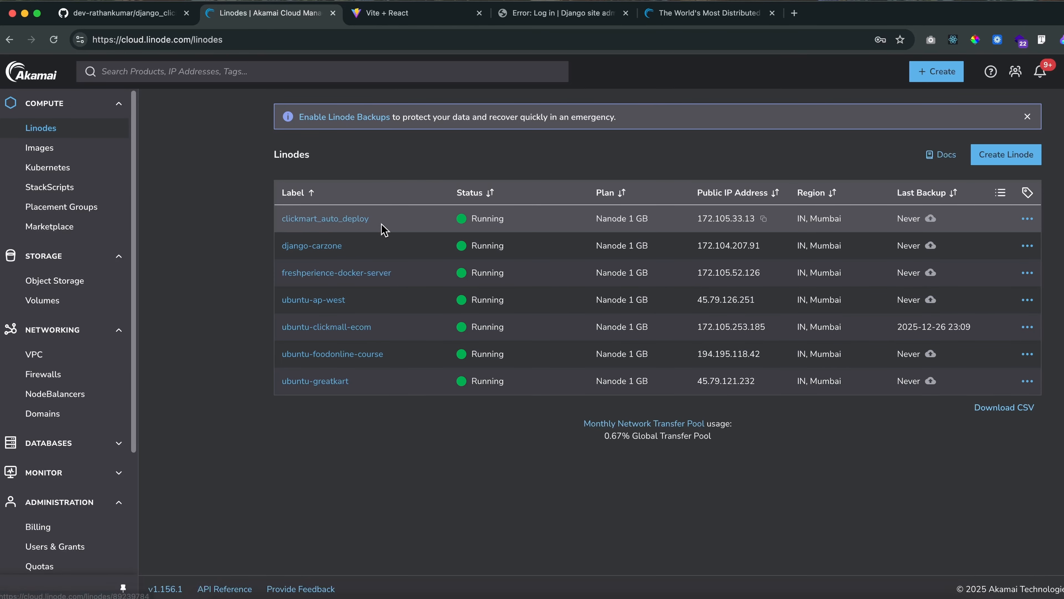
click(325, 222)
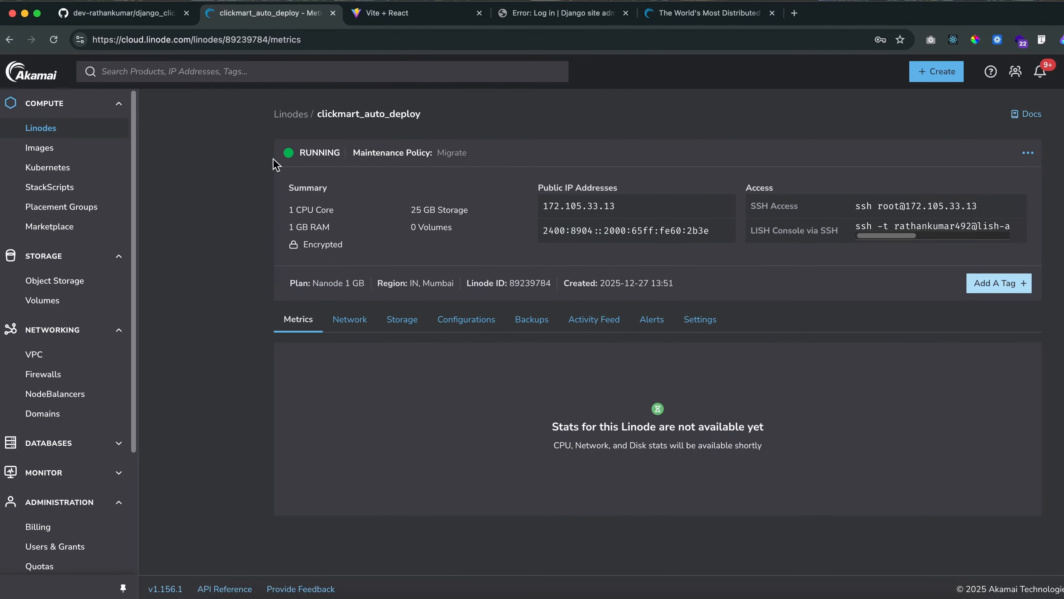
Review the GitHub README instructions on copying the public key, SSH into Linode (Passwordless) and updating the server
click(142, 11)
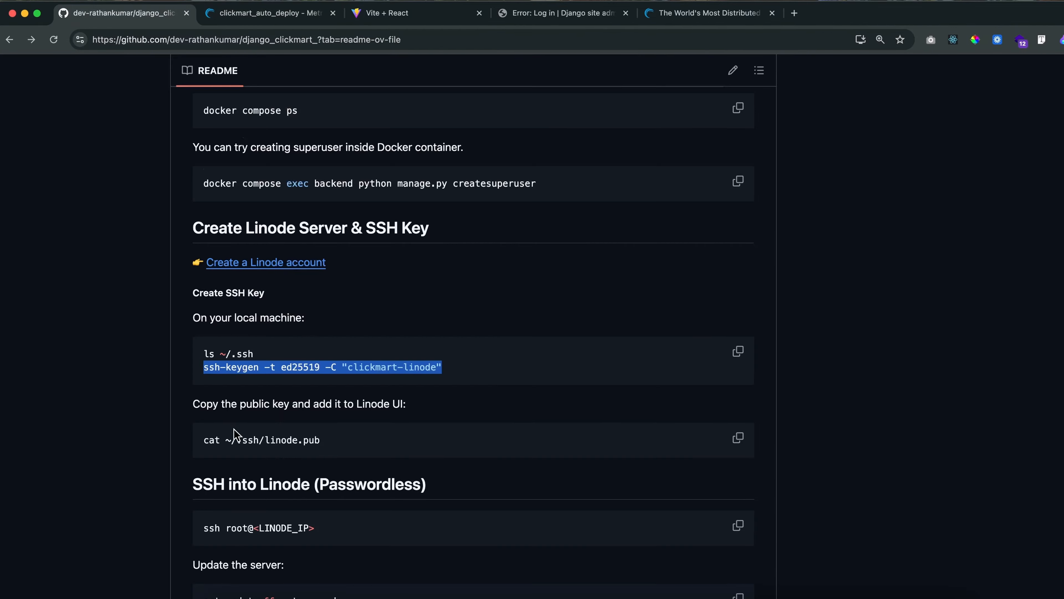
scroll(218, 365, down, 2)
click(213, 388)
drag(206, 387, 340, 396)
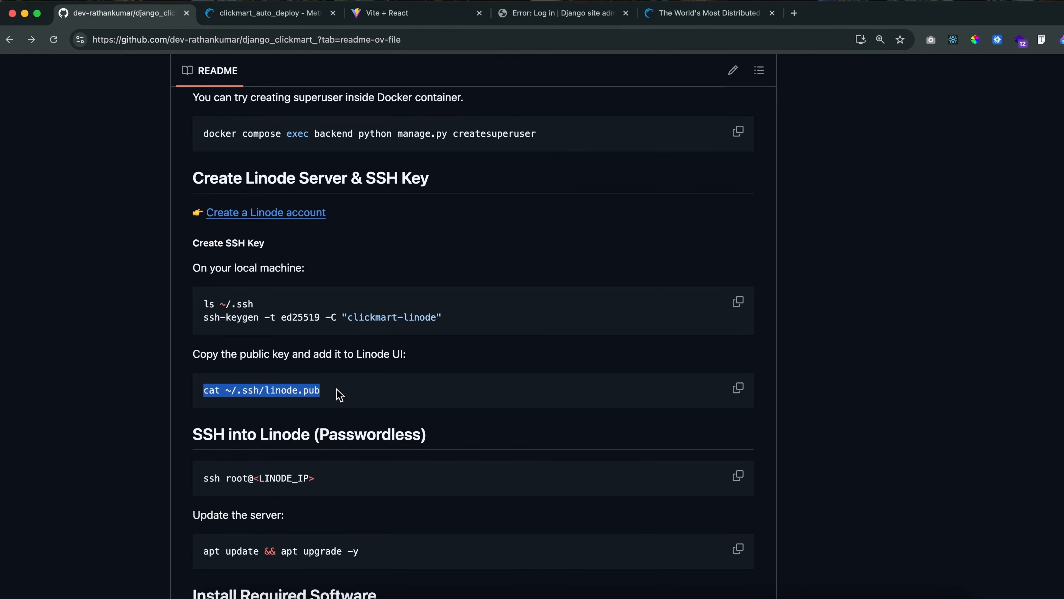
scroll(269, 495, down, 2)
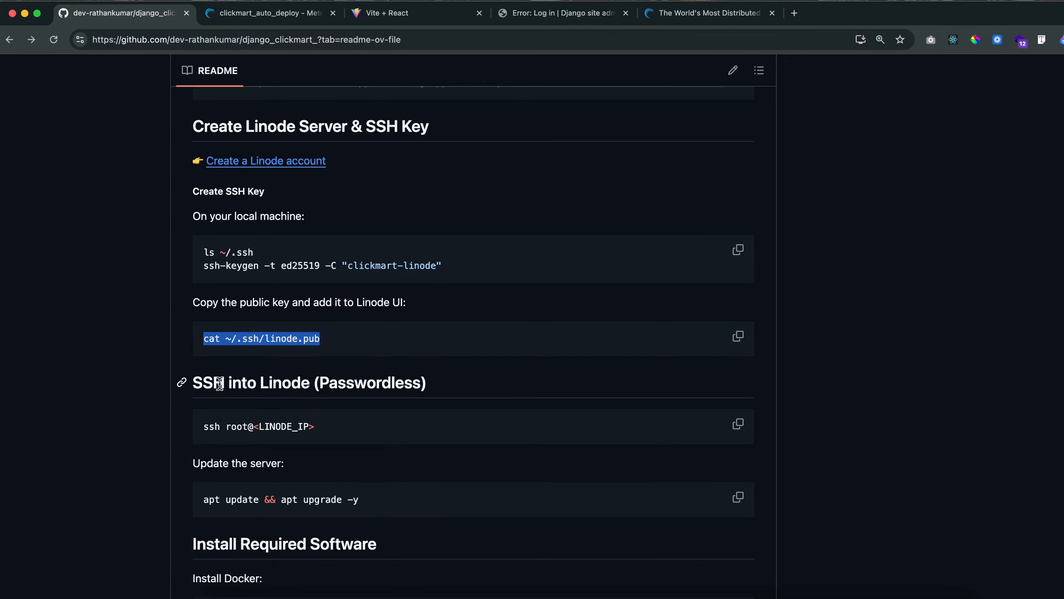
drag(242, 381, 346, 385)
click(357, 387)
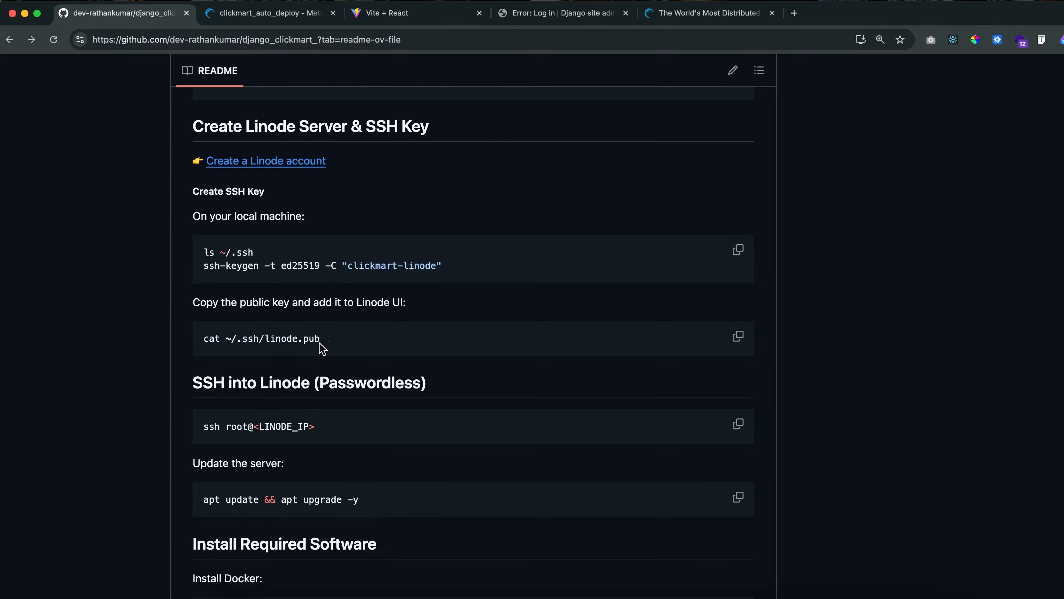
drag(323, 346, 349, 340)
click(222, 338)
double_click(210, 338)
click(327, 344)
drag(302, 301, 427, 307)
click(398, 302)
click(310, 318)
scroll(272, 360, down, 2)
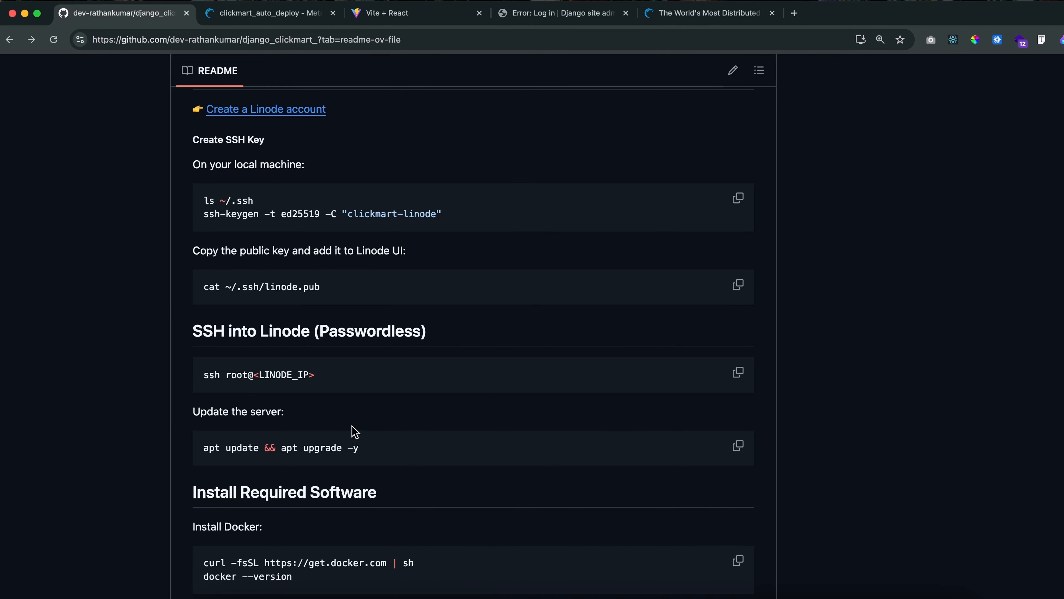
scroll(402, 388, down, 2)
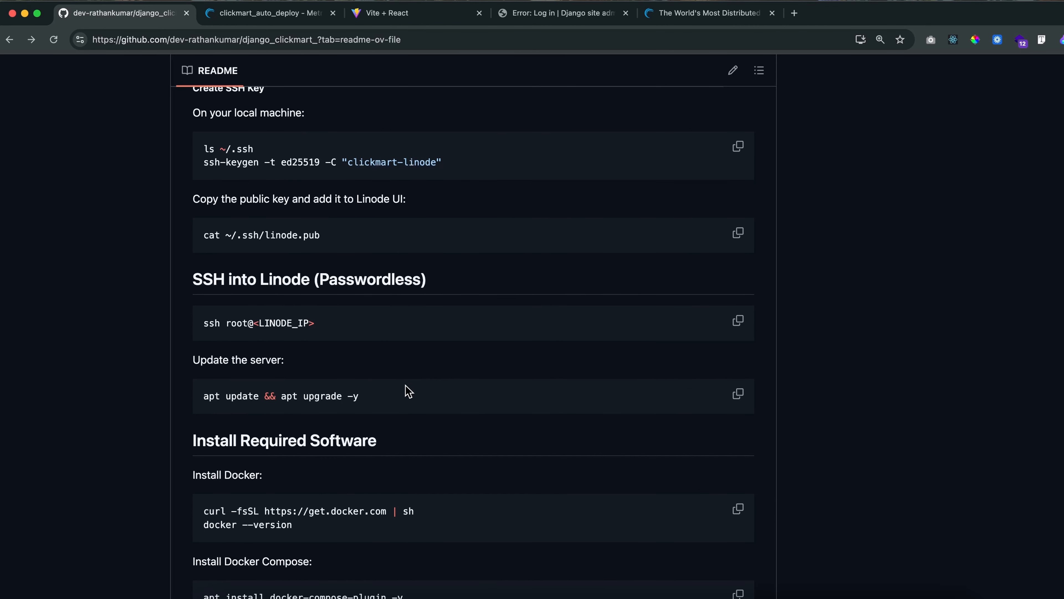
Switch to VS Code and list the contents of the django_clickmart project folder in its terminal
click(441, 589)
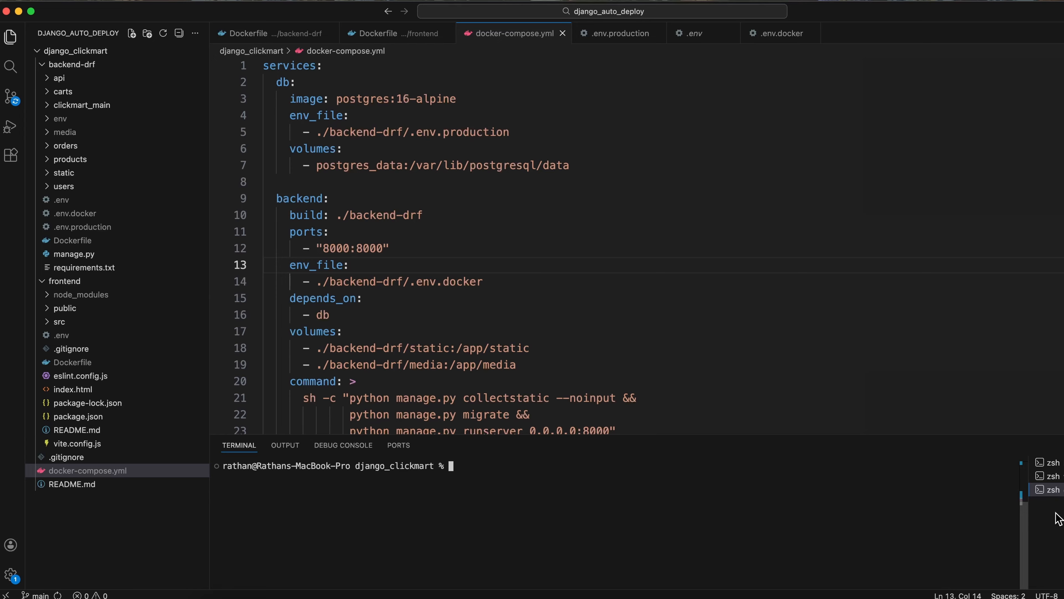
click(1051, 489)
click(509, 467)
text(ls)
key(Return)
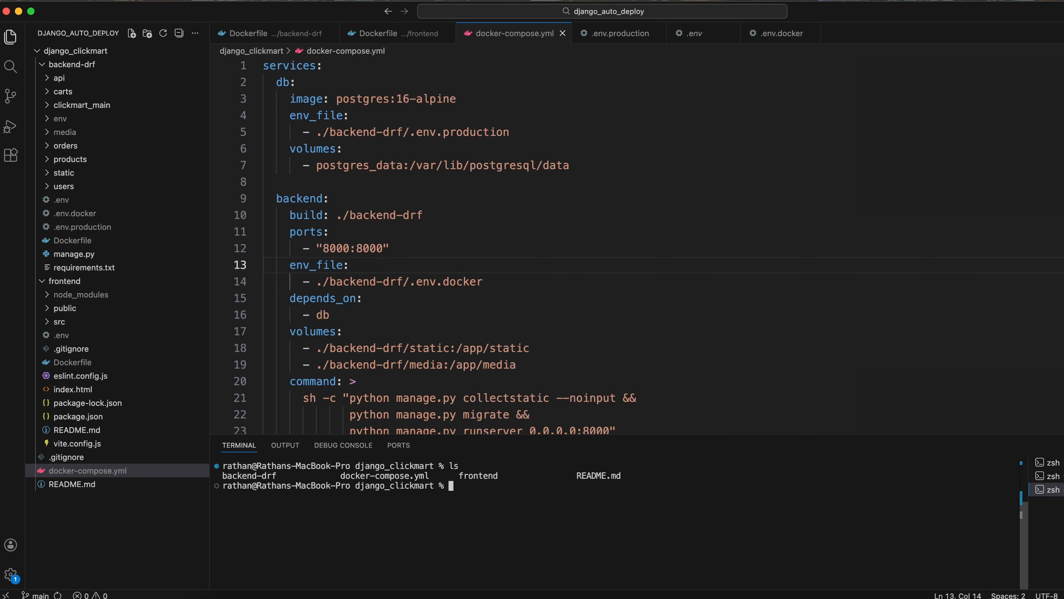
key(super+Tab)
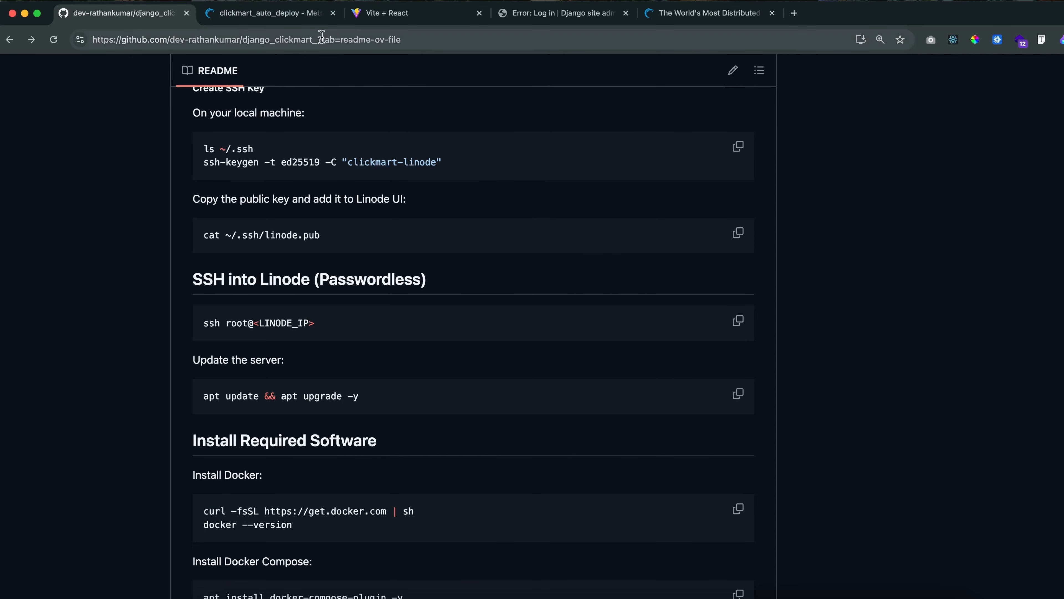
click(305, 19)
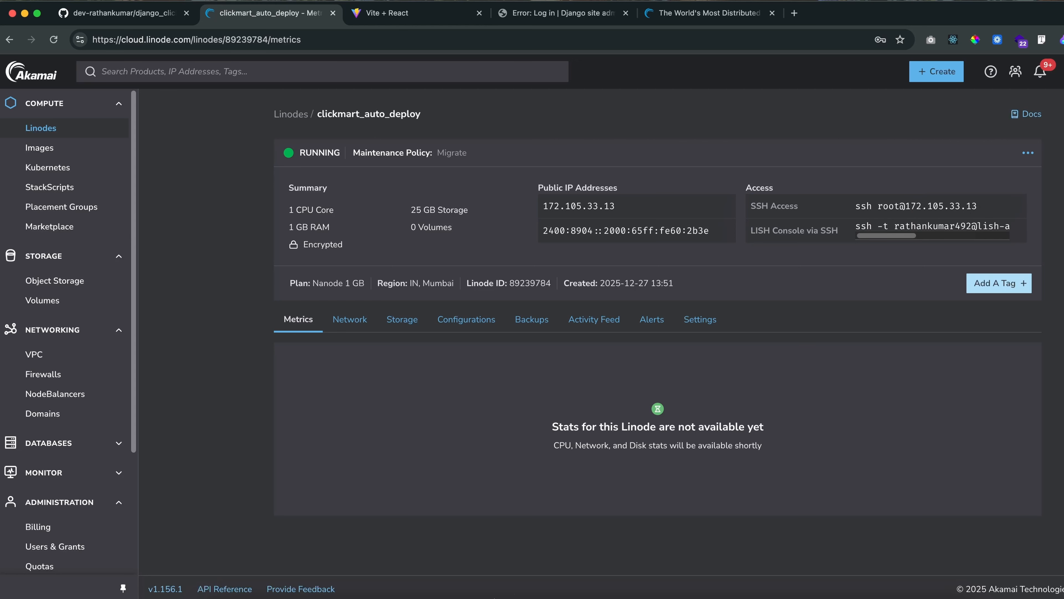
click(473, 579)
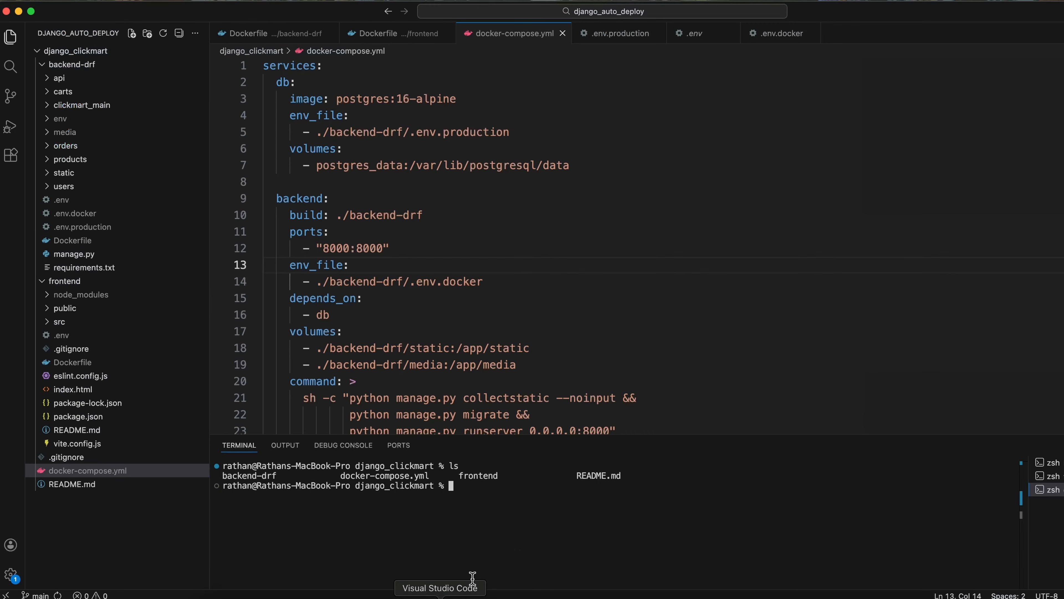
key(super+v)
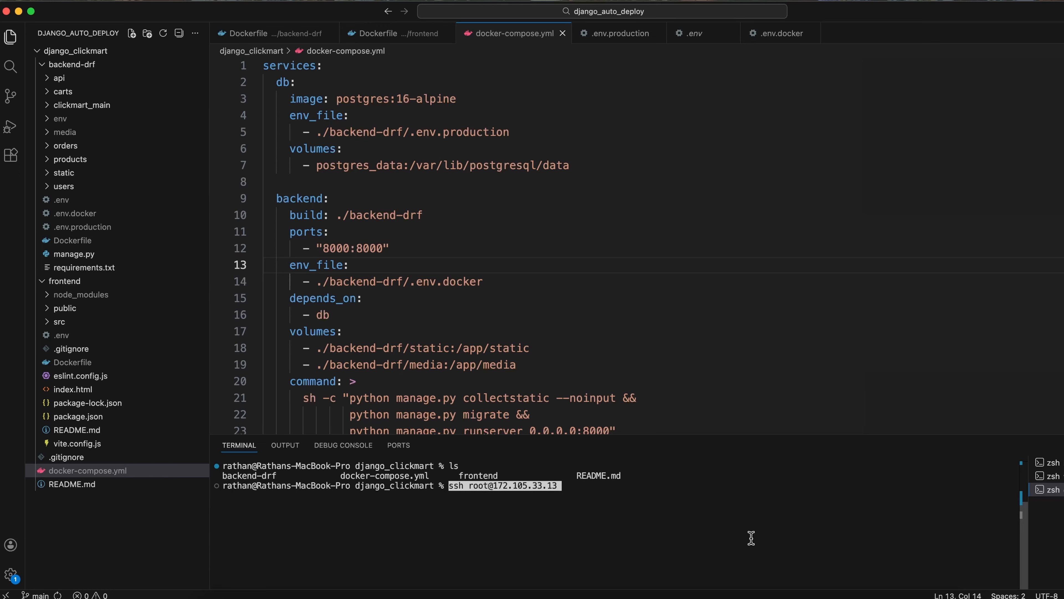
key(Right)
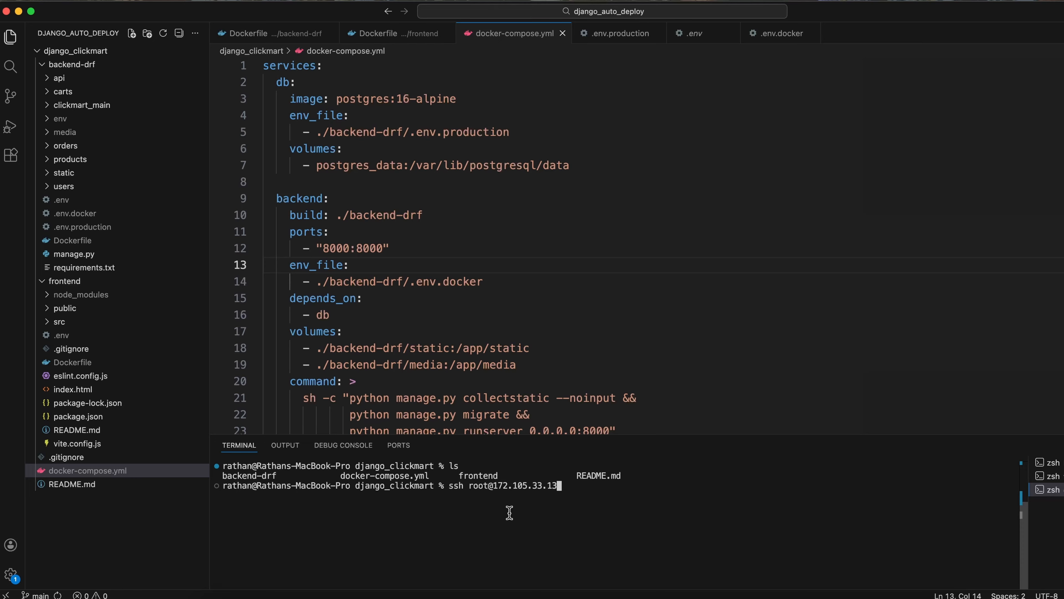
key(Return)
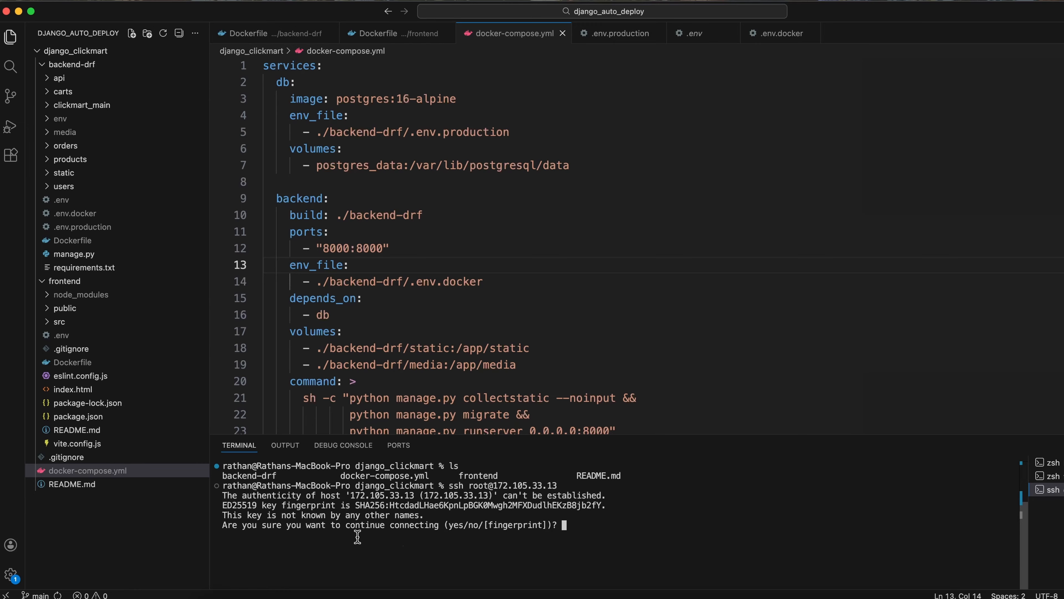
Accept the server's host key by answering yes to the question about continuing the connection
drag(243, 526, 343, 525)
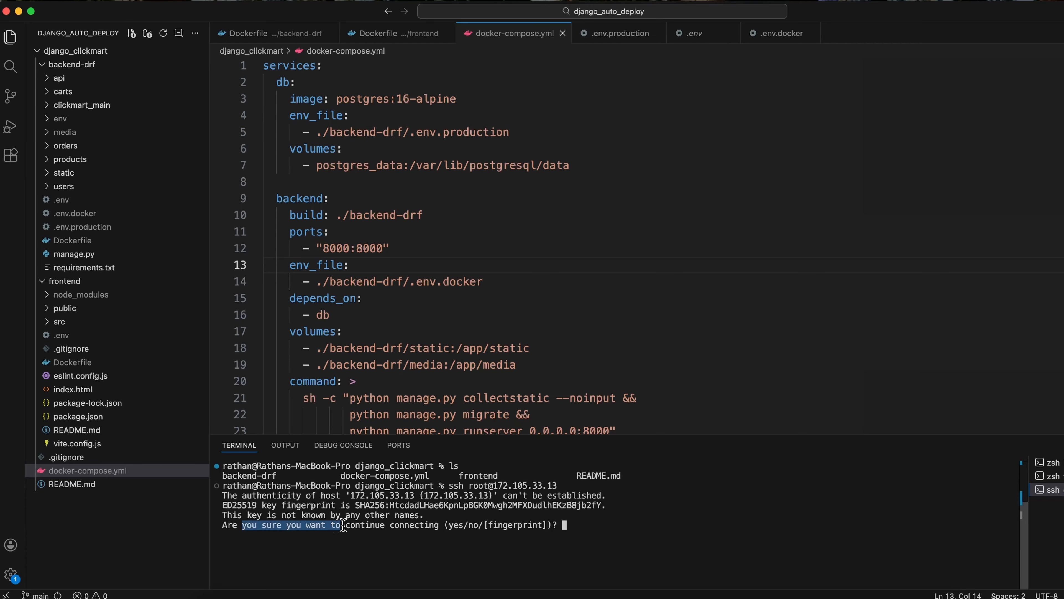
click(420, 524)
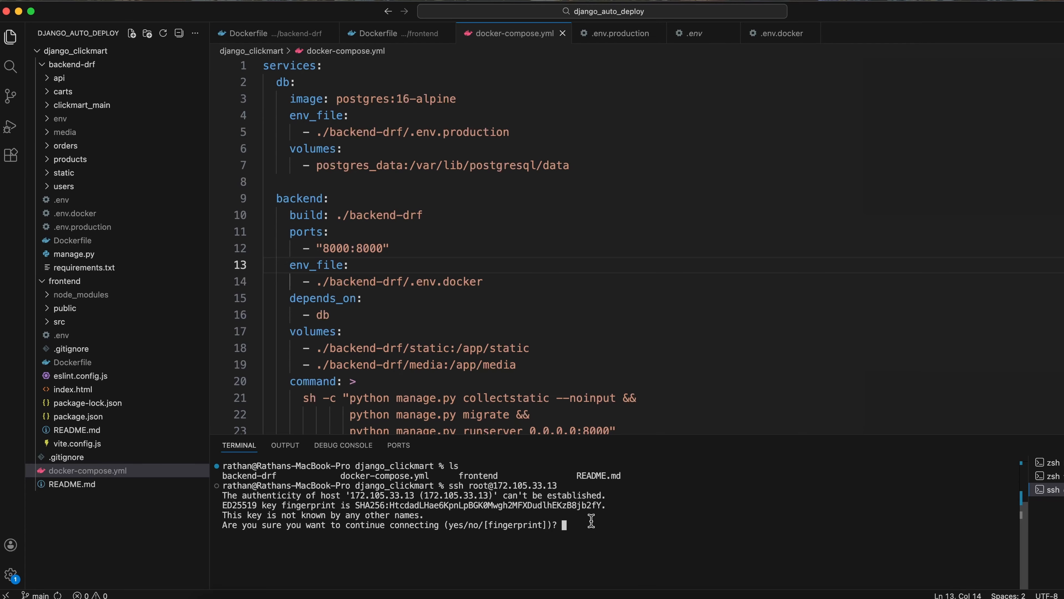
text(yes)
key(Return)
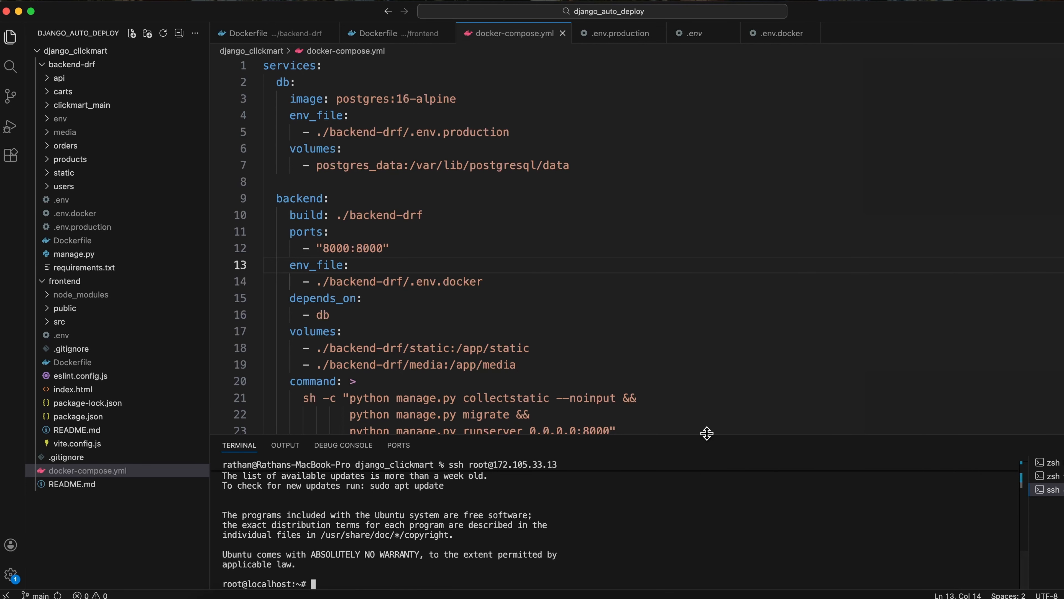
Enlarge the terminal area and its text, and clear the server's login output with the clear command
drag(706, 435, 702, 310)
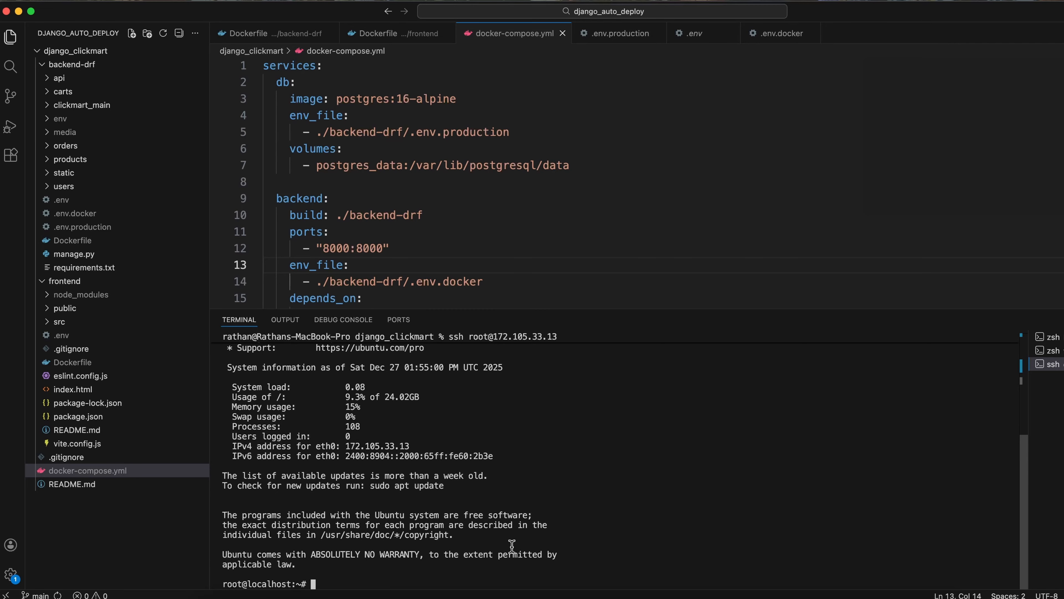
key(super+equal)
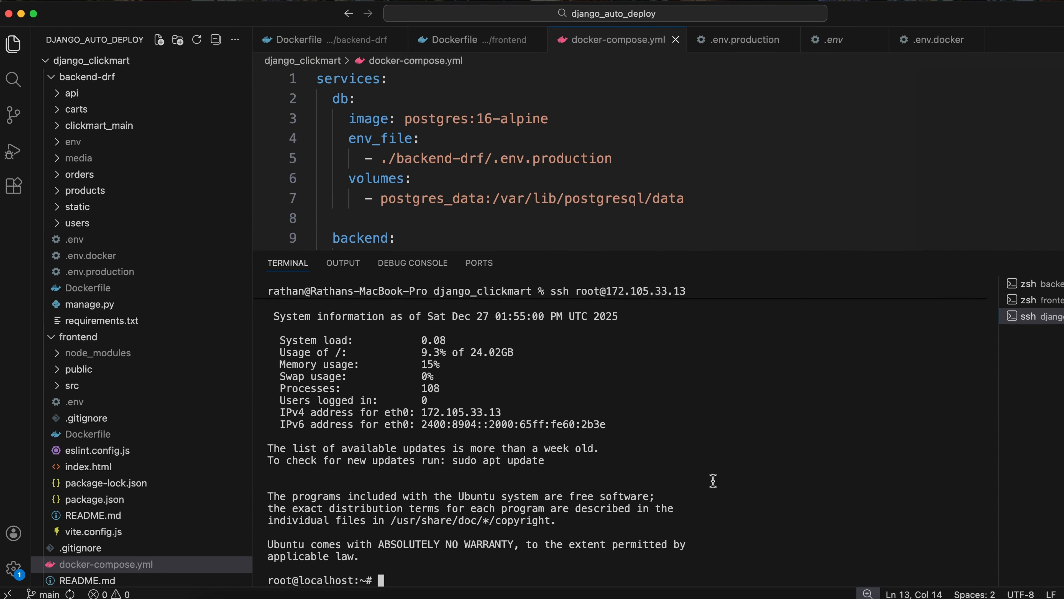
text(cler)
key(BackSpace)
text(ar)
key(Return)
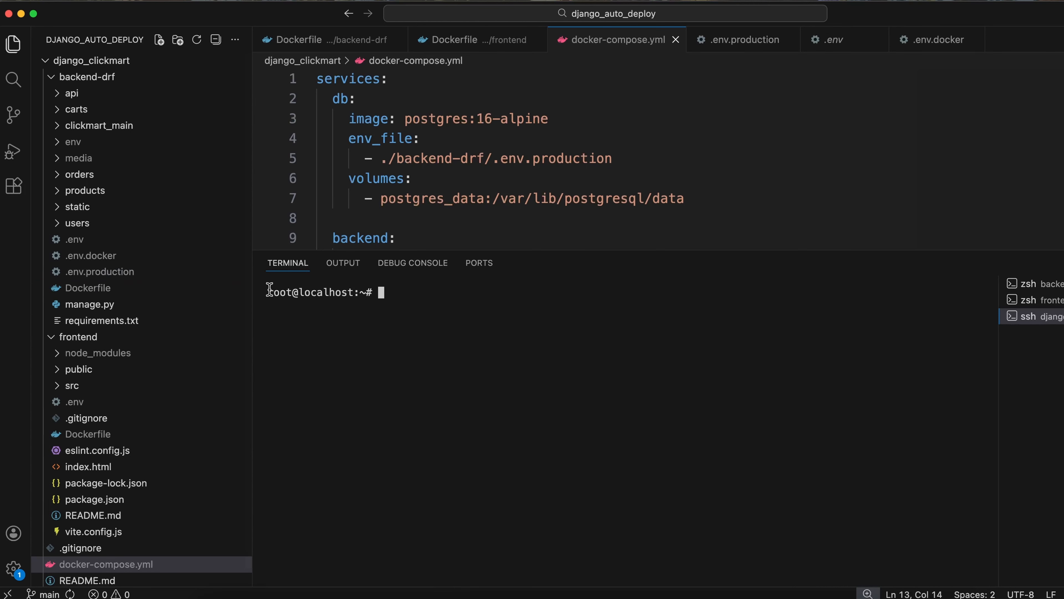
drag(267, 292, 293, 291)
click(292, 295)
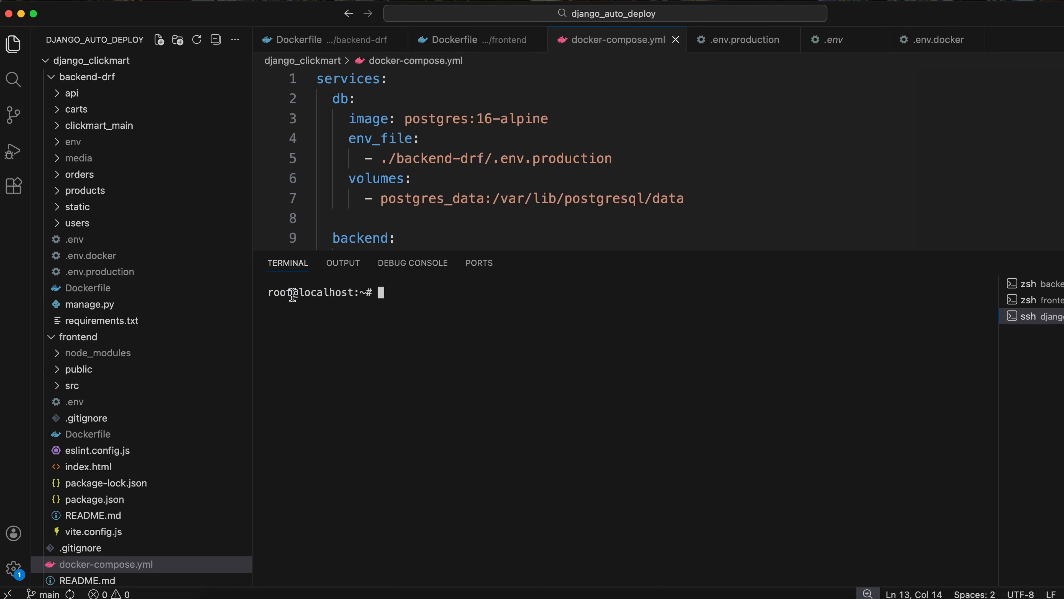